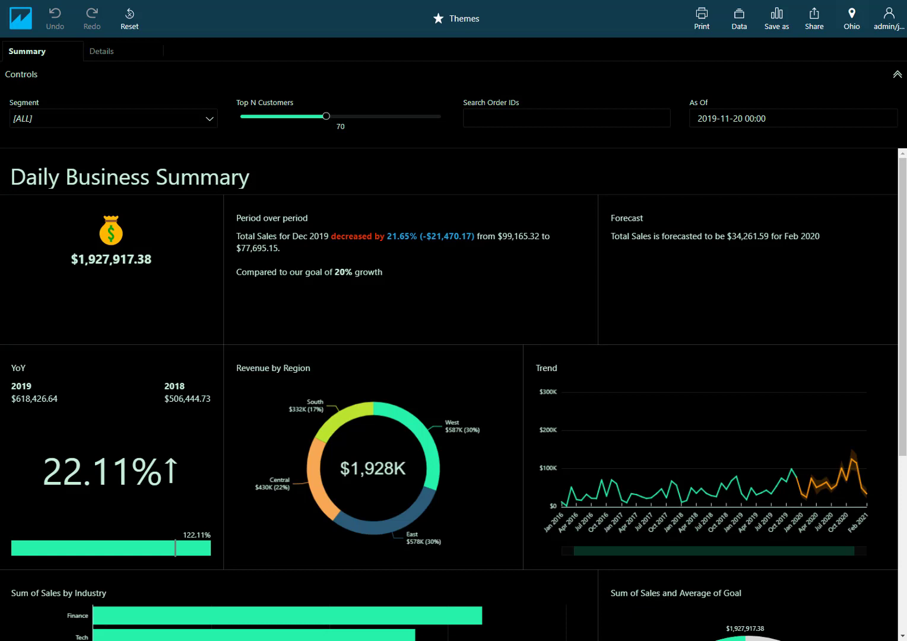
# Try the Segment, Search Order IDs and As Of controls on the dashboard
pyautogui.click(118, 120)
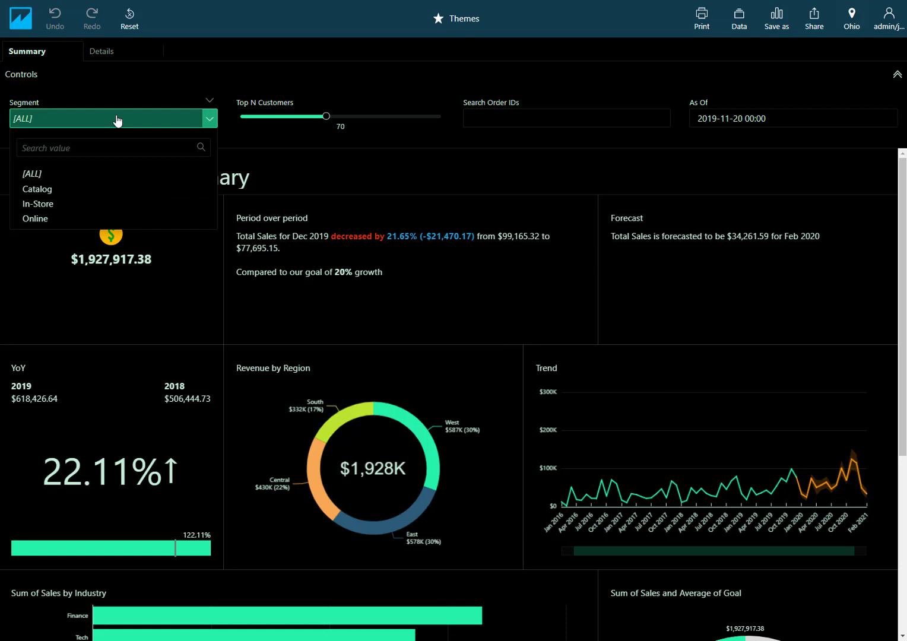
pyautogui.click(470, 118)
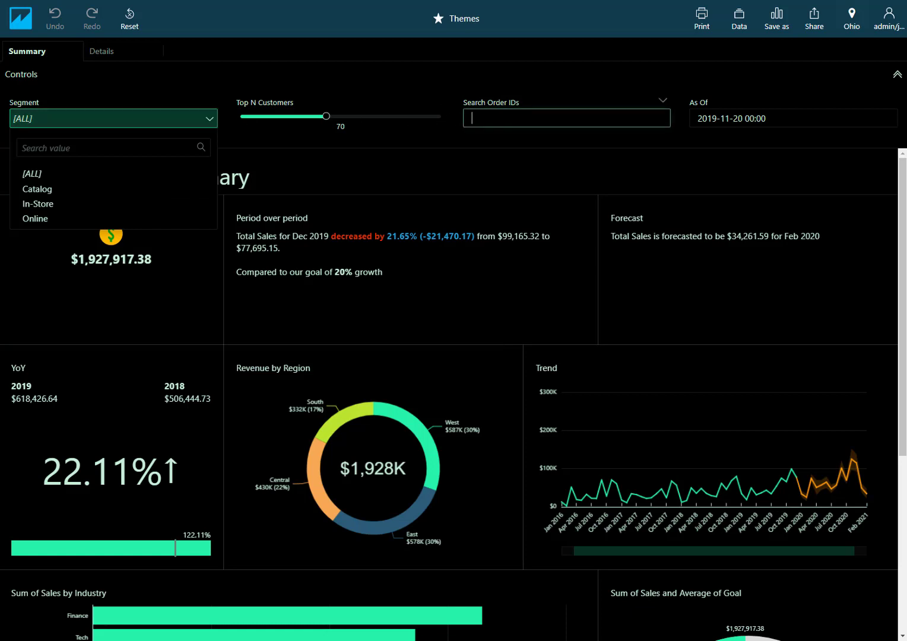
pyautogui.click(690, 124)
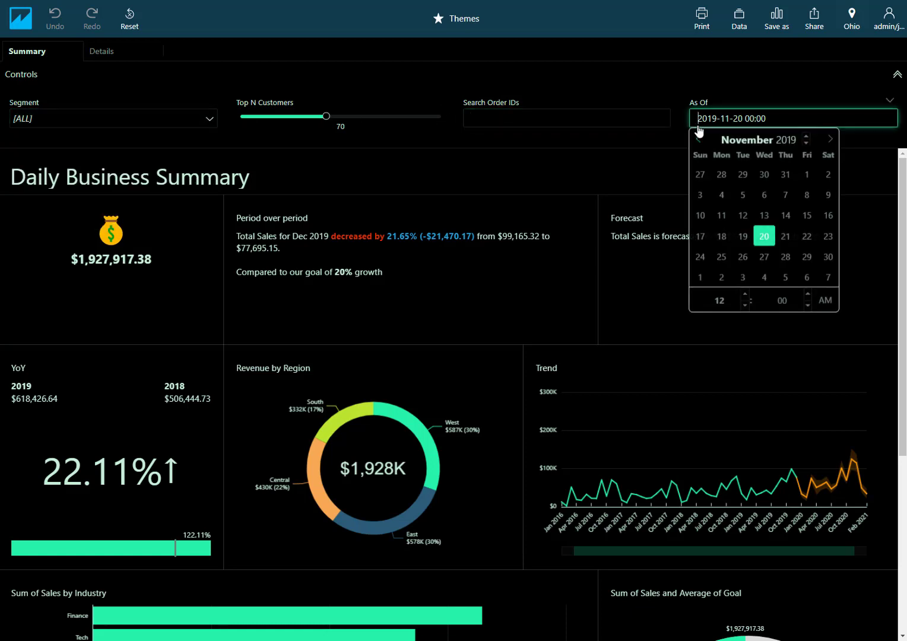
# Switch to the Details sheet and back to Summary, then return to the start page
pyautogui.click(102, 53)
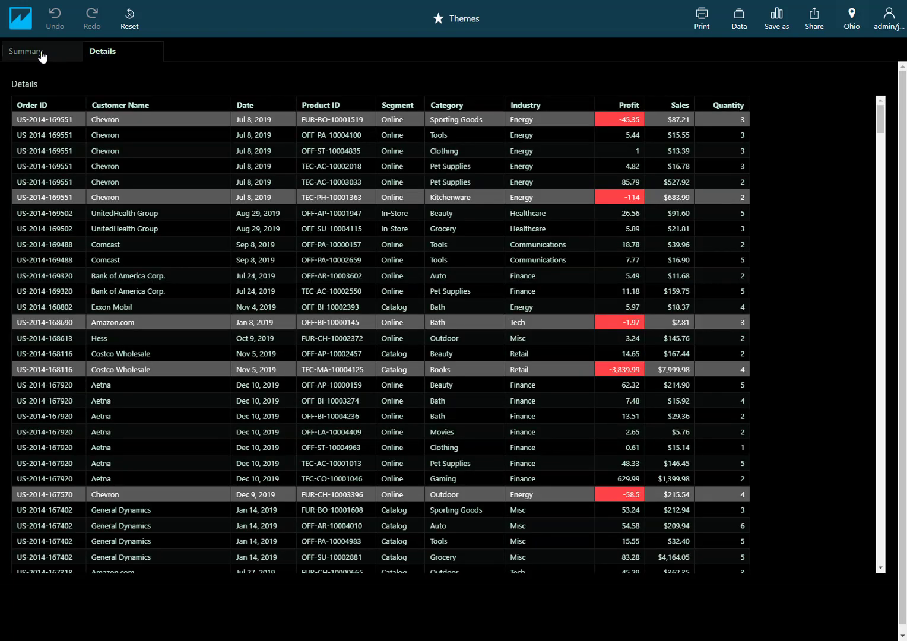
pyautogui.click(40, 52)
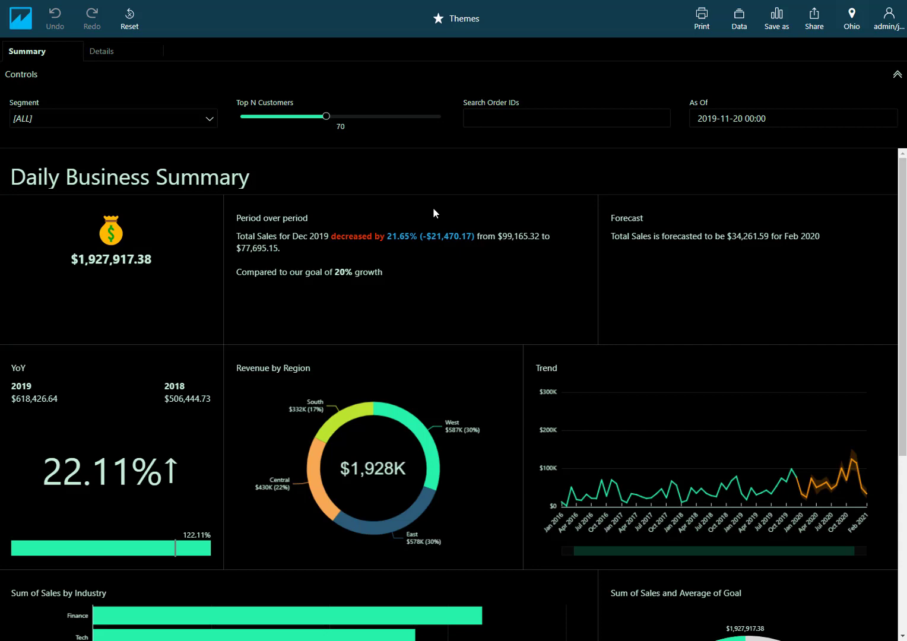
pyautogui.scroll(-5, 434, 209)
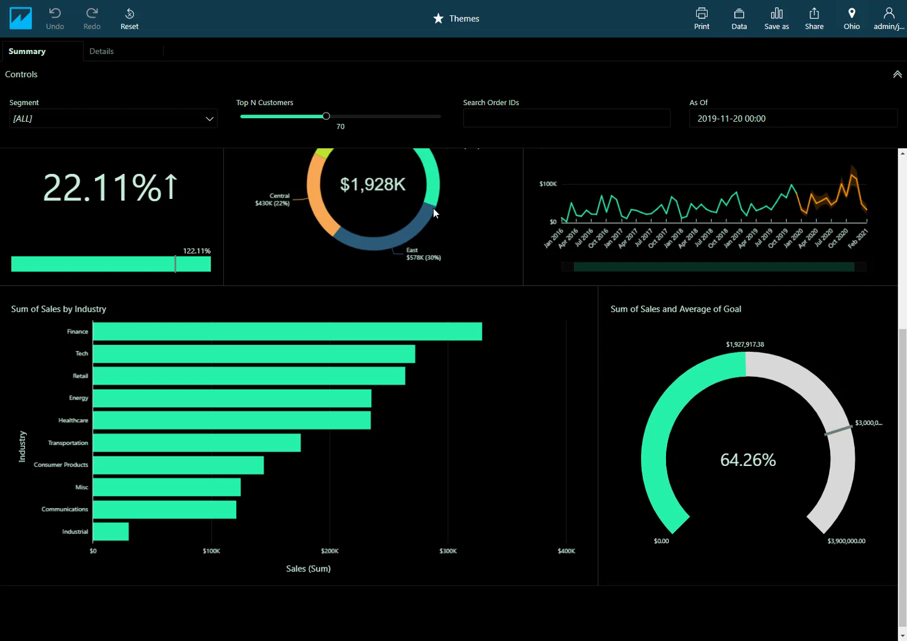
pyautogui.click(20, 26)
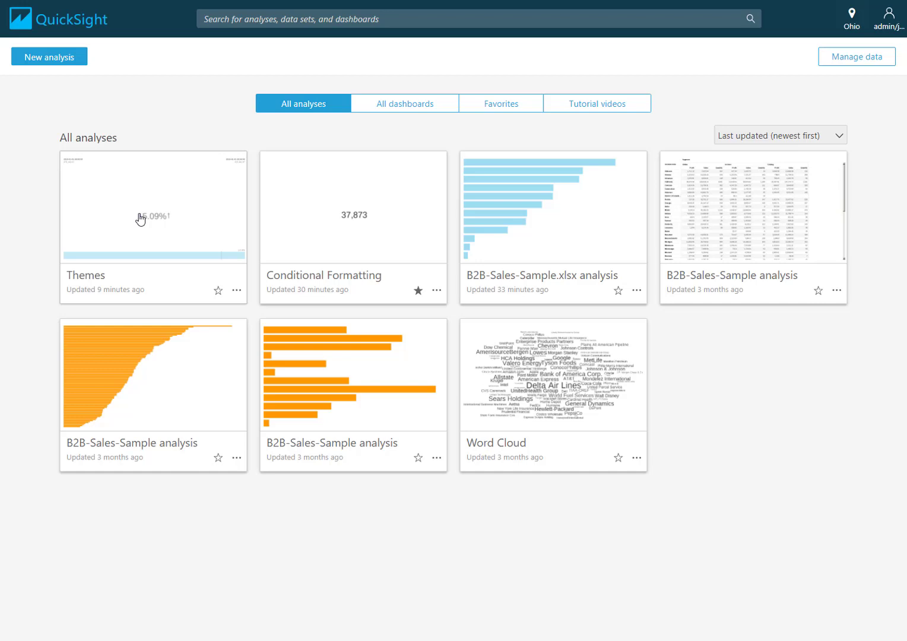
# Open the Themes analysis and show its Themes pane
pyautogui.click(141, 219)
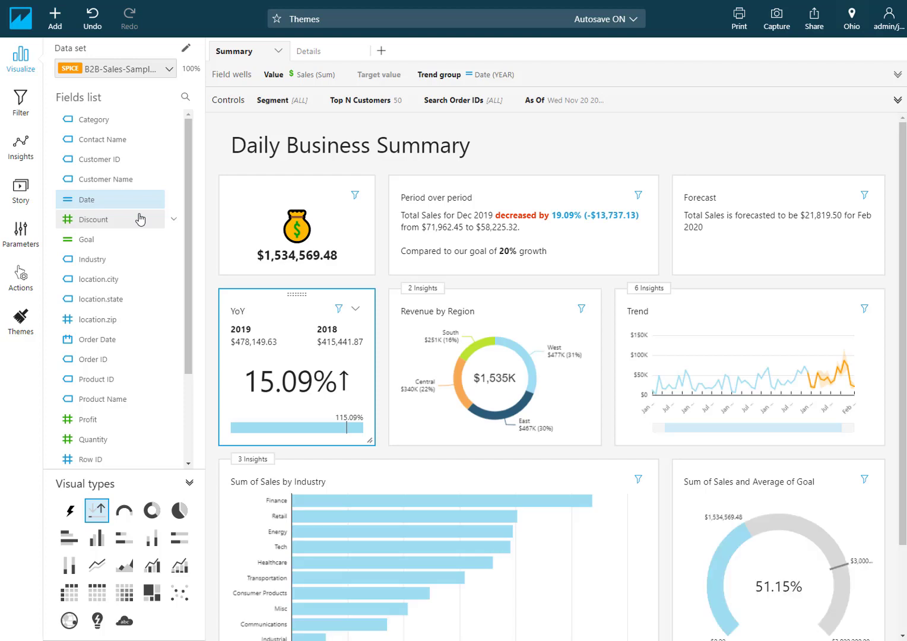
pyautogui.click(32, 328)
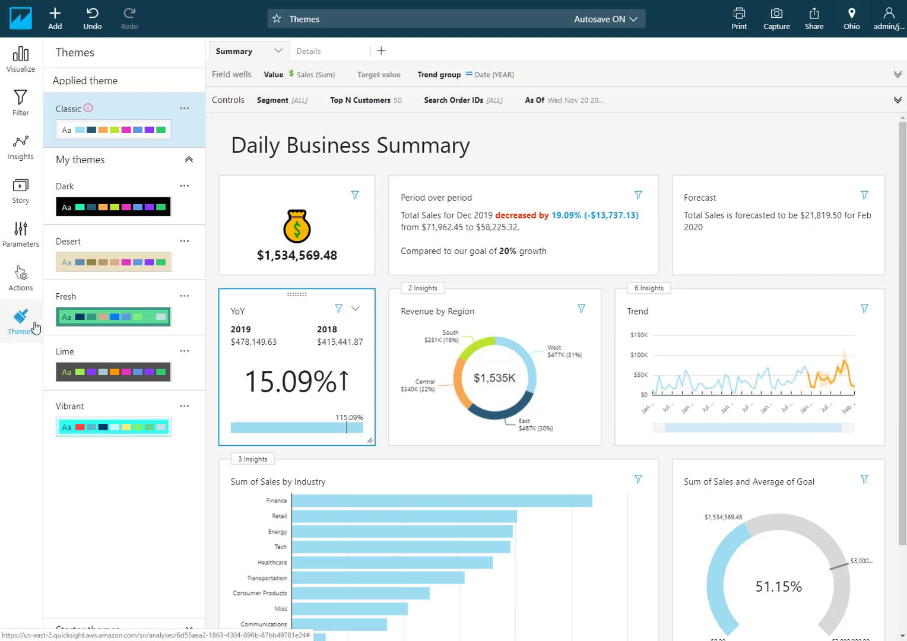
# Under Starter themes, apply Midnight and then Seaside to the analysis
pyautogui.click(148, 631)
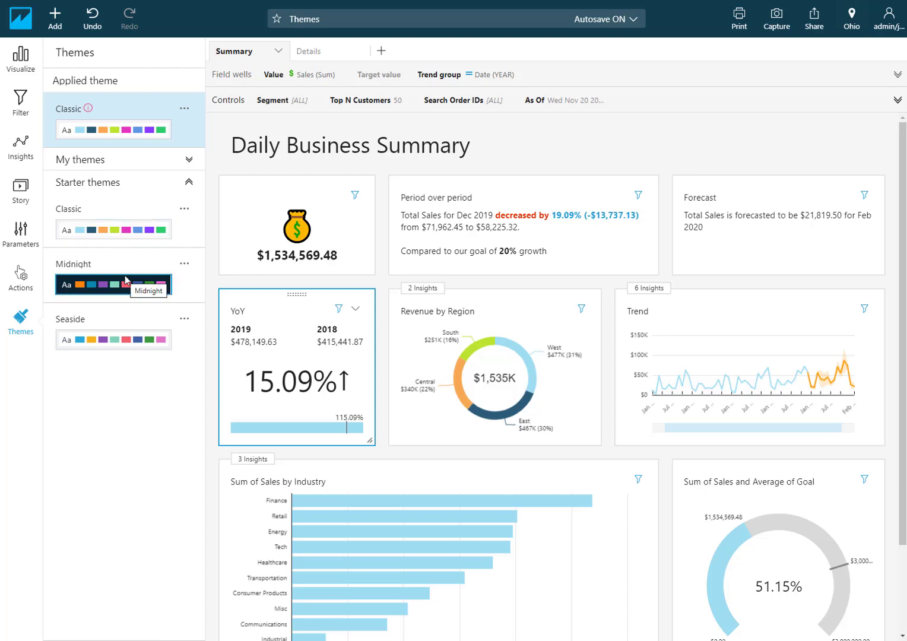
pyautogui.click(185, 263)
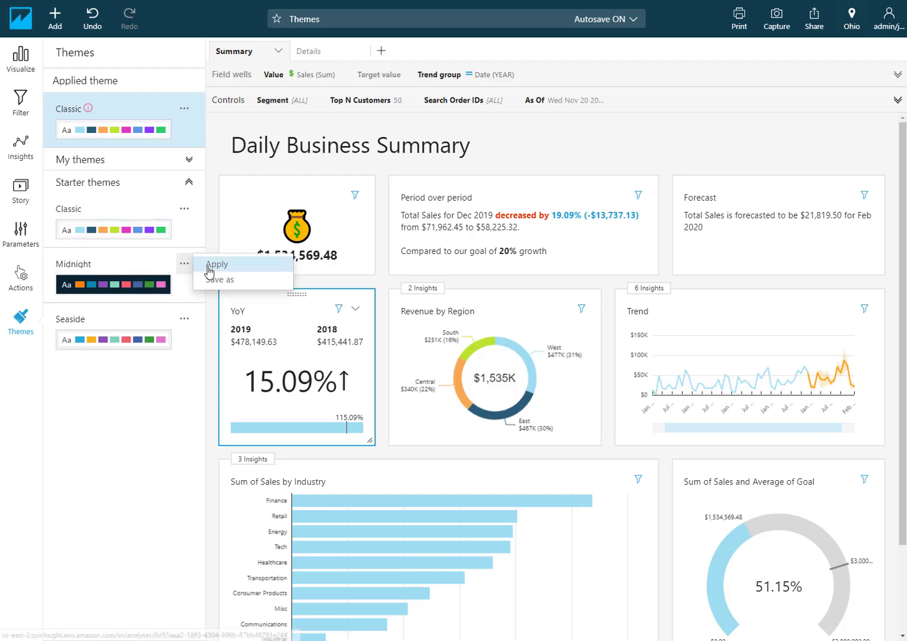
pyautogui.click(214, 265)
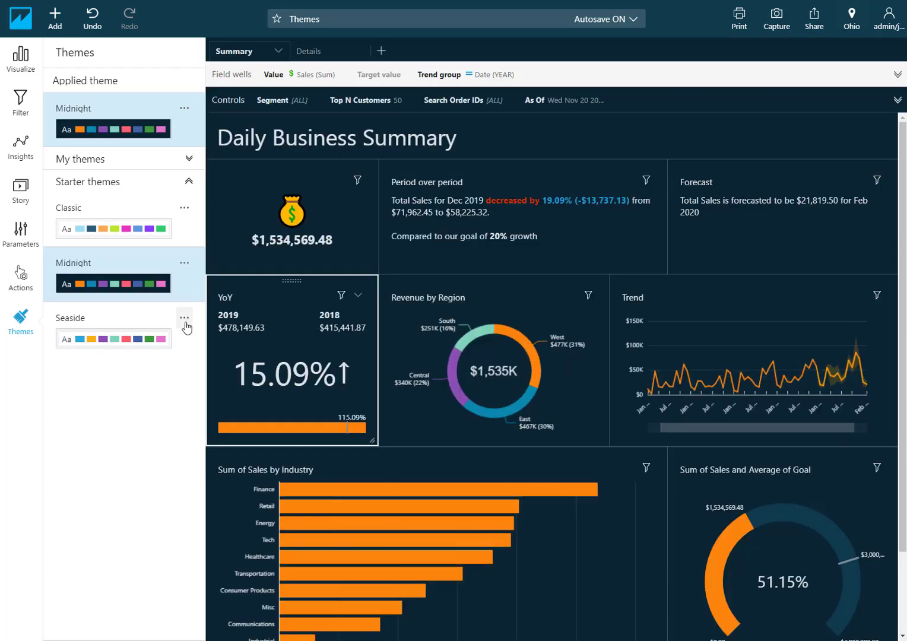
pyautogui.click(185, 318)
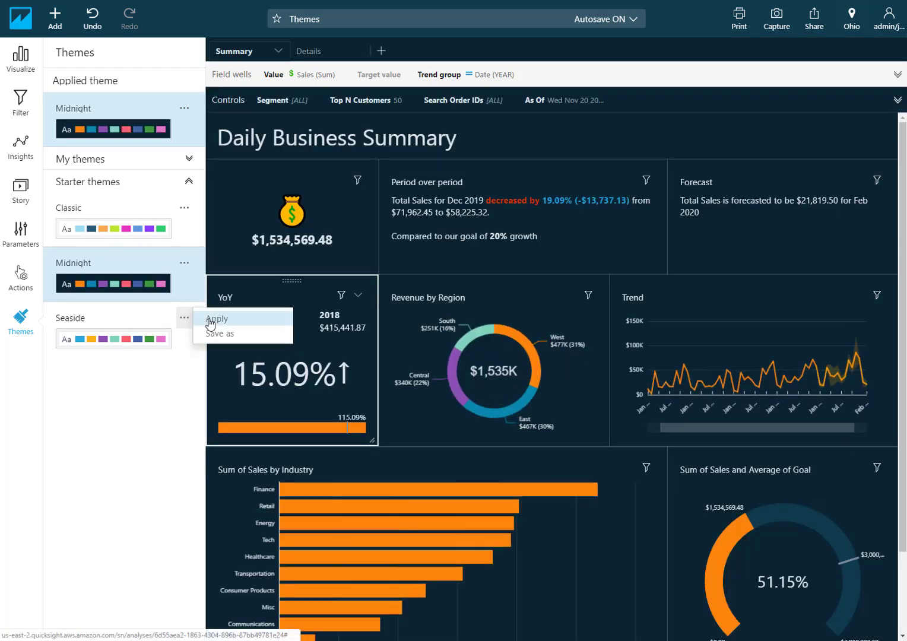
pyautogui.click(210, 321)
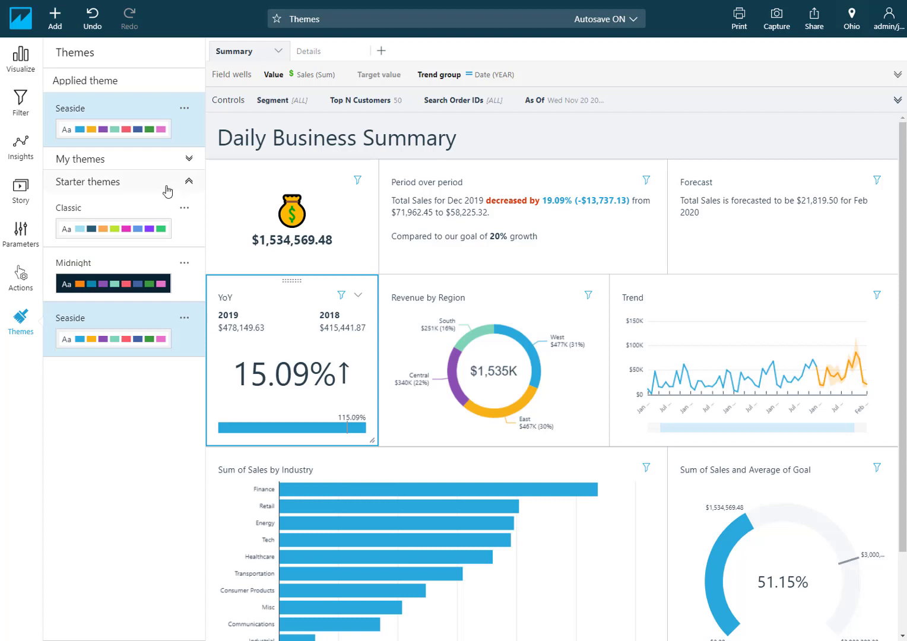
pyautogui.click(184, 263)
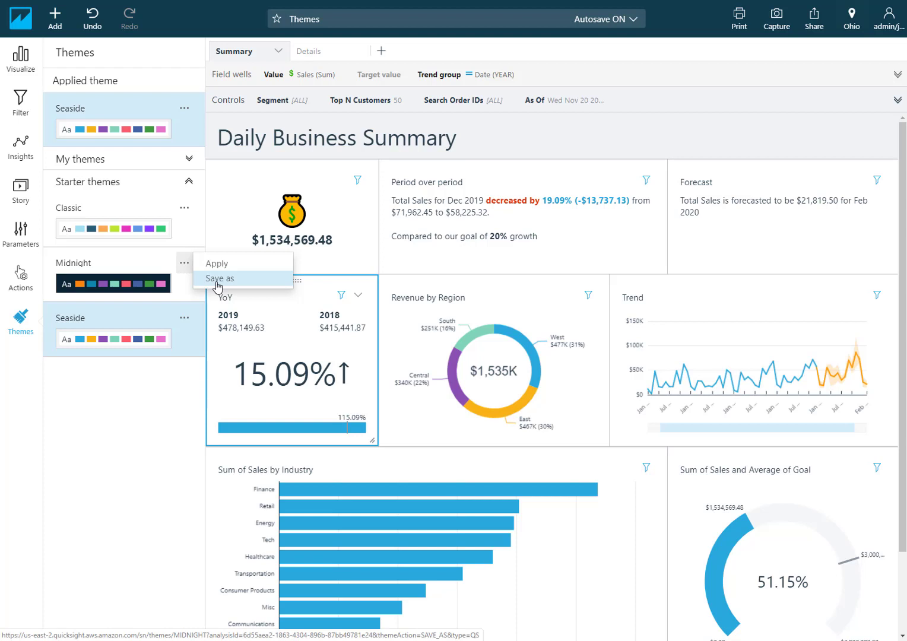
# From My themes, apply the Dark, Desert and Fresh themes in turn
pyautogui.click(189, 159)
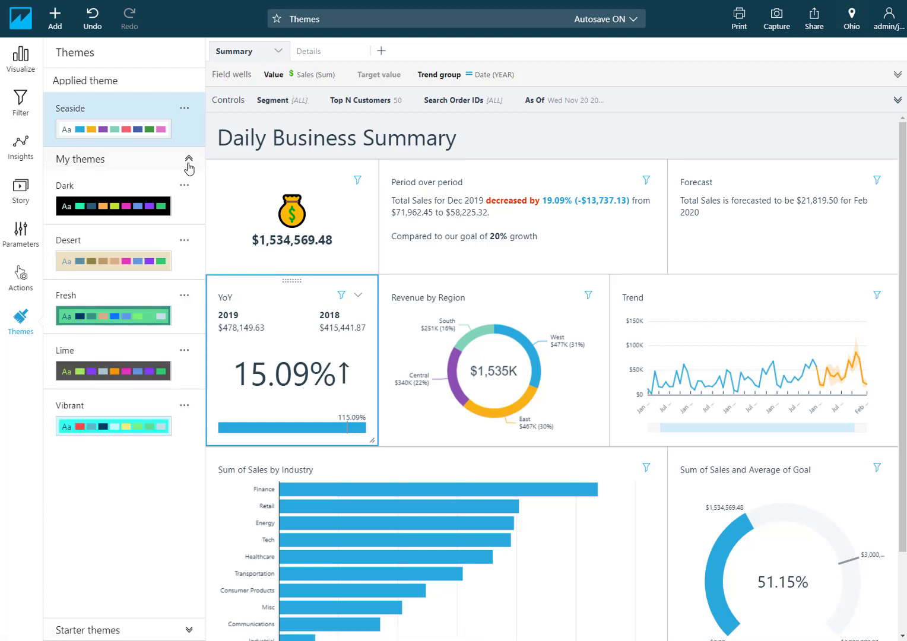
pyautogui.click(185, 185)
pyautogui.click(218, 188)
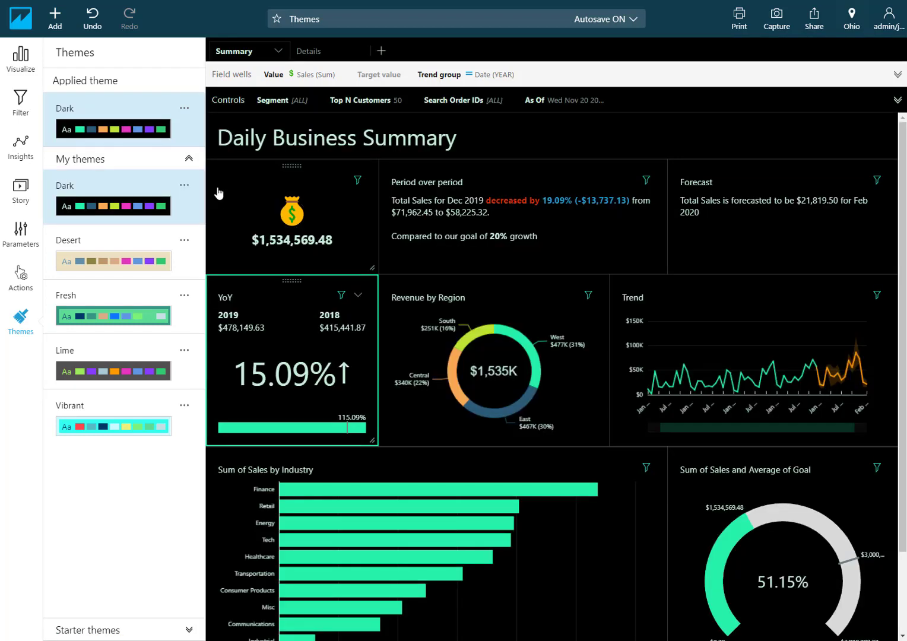
pyautogui.click(185, 240)
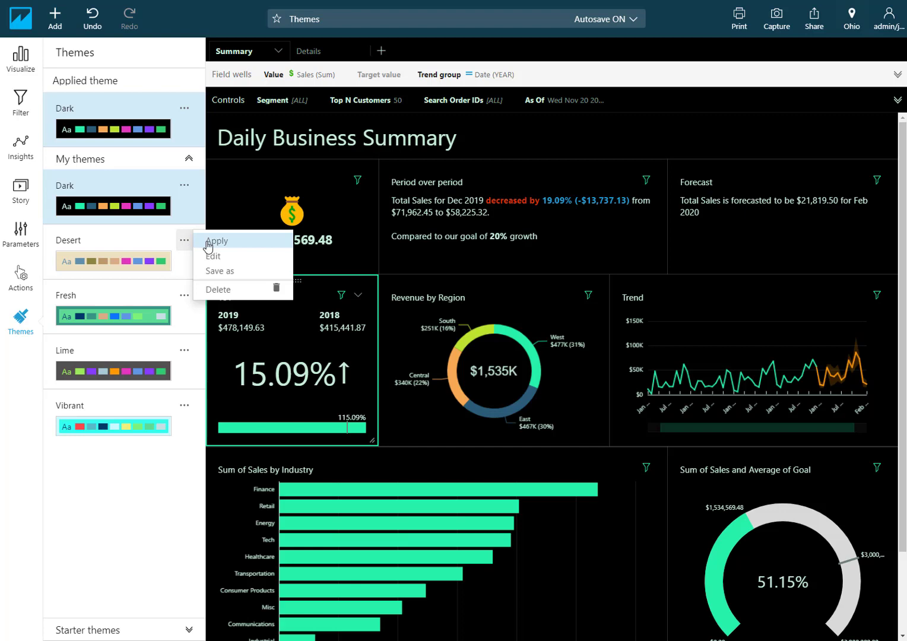
pyautogui.click(208, 243)
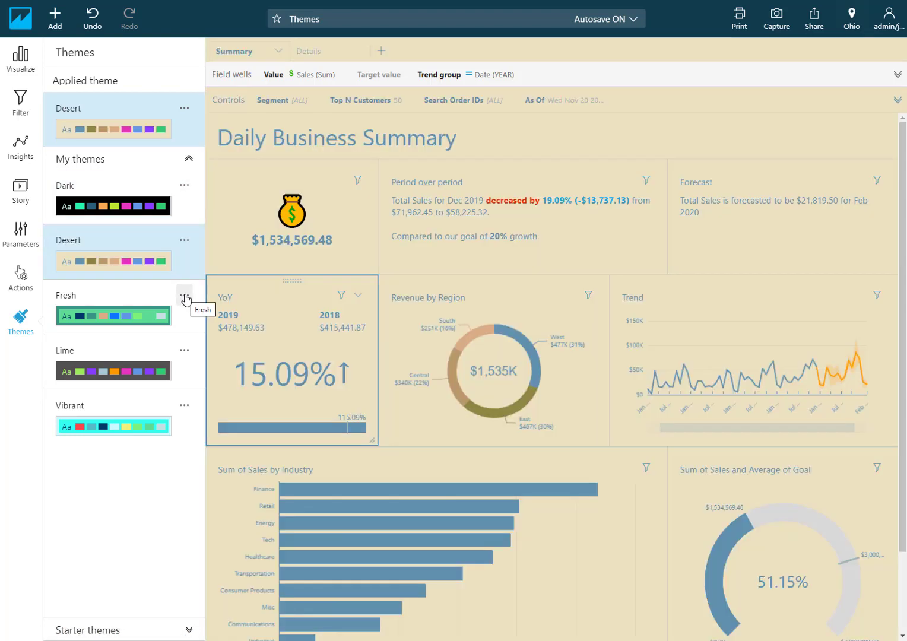
pyautogui.click(185, 297)
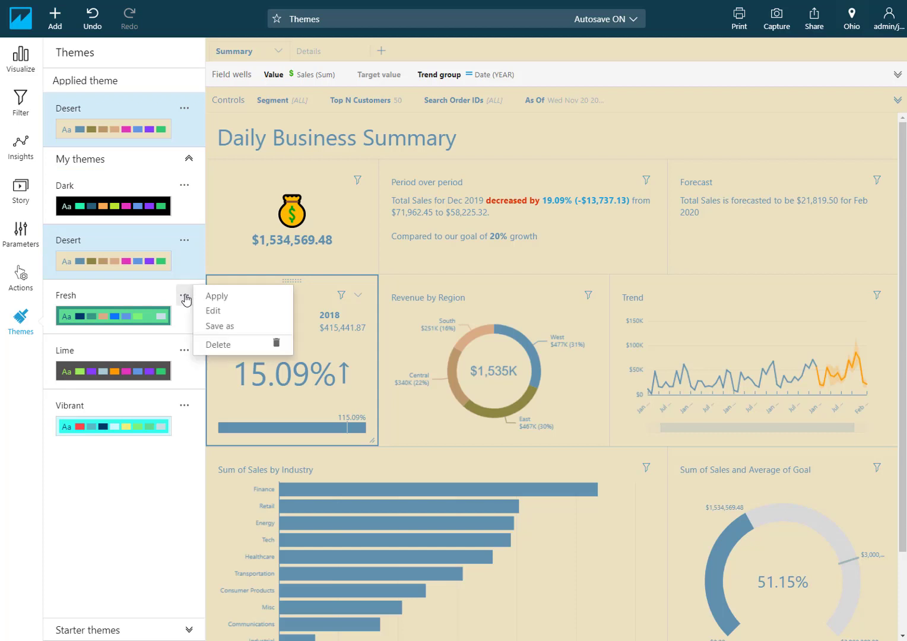
pyautogui.click(209, 297)
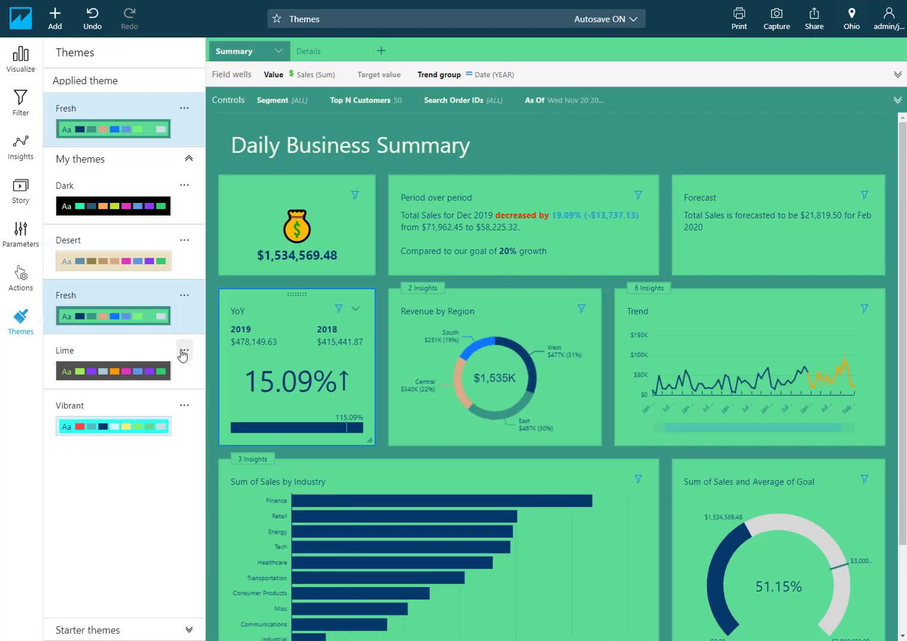
# Apply the Lime and Vibrant themes, then settle on the Dark theme
pyautogui.click(184, 355)
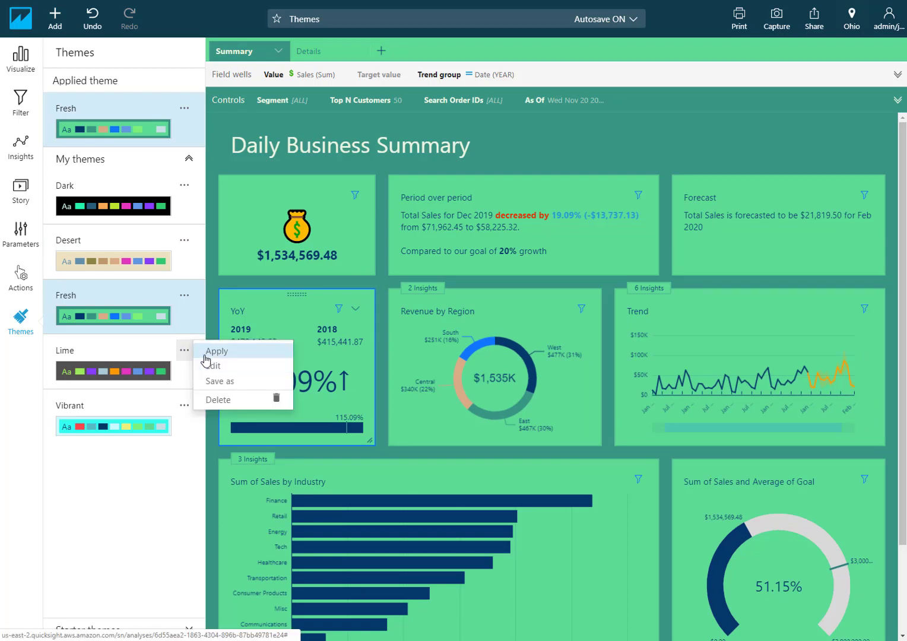
pyautogui.click(204, 352)
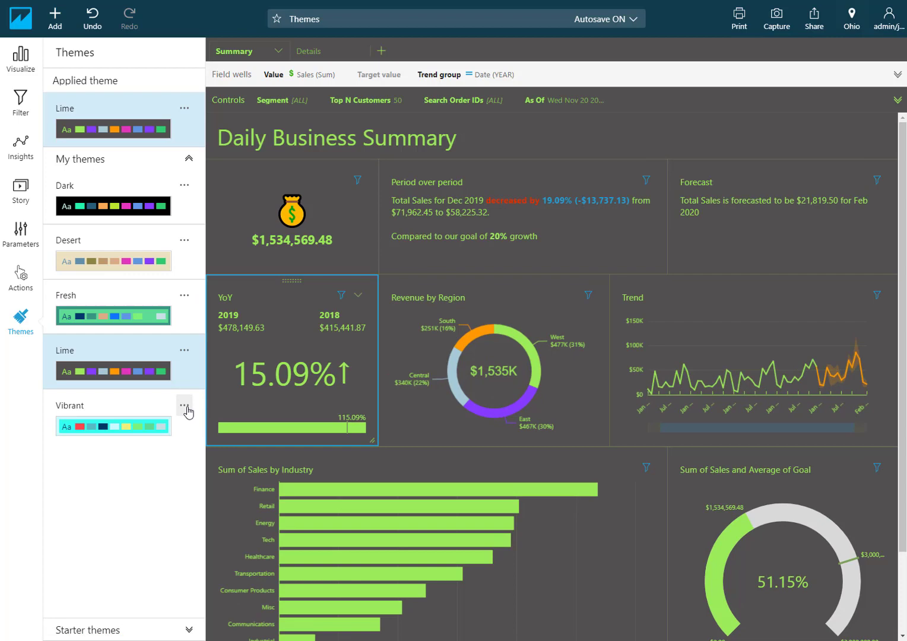
pyautogui.click(184, 406)
pyautogui.click(208, 407)
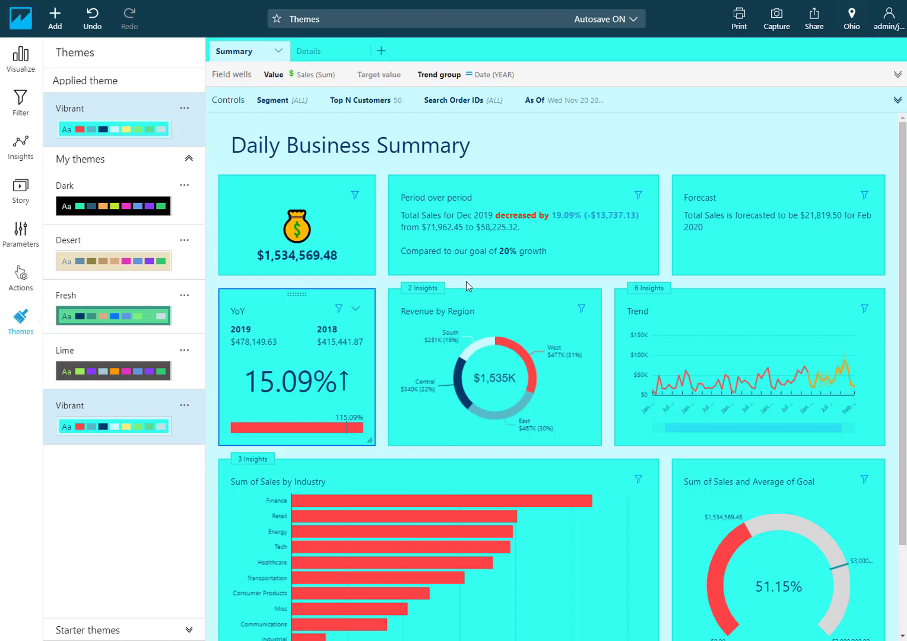
pyautogui.click(185, 186)
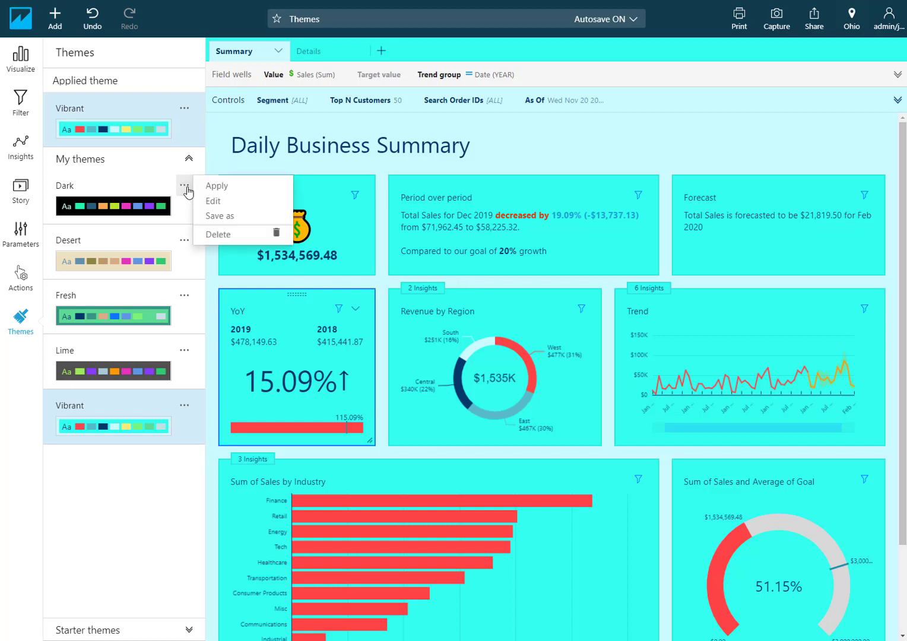
pyautogui.click(209, 187)
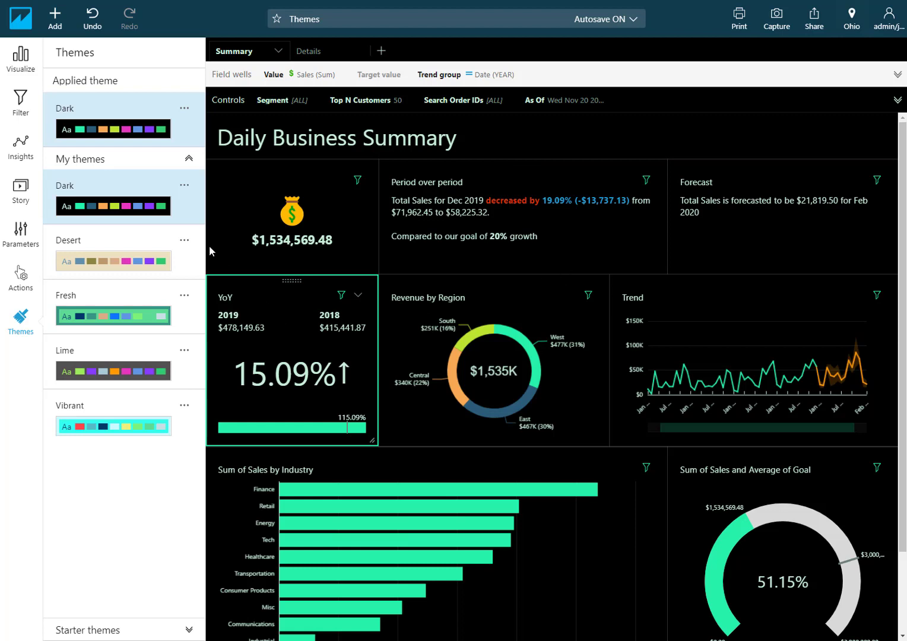
# Apply the Classic starter theme and save a copy of it for editing
pyautogui.click(185, 631)
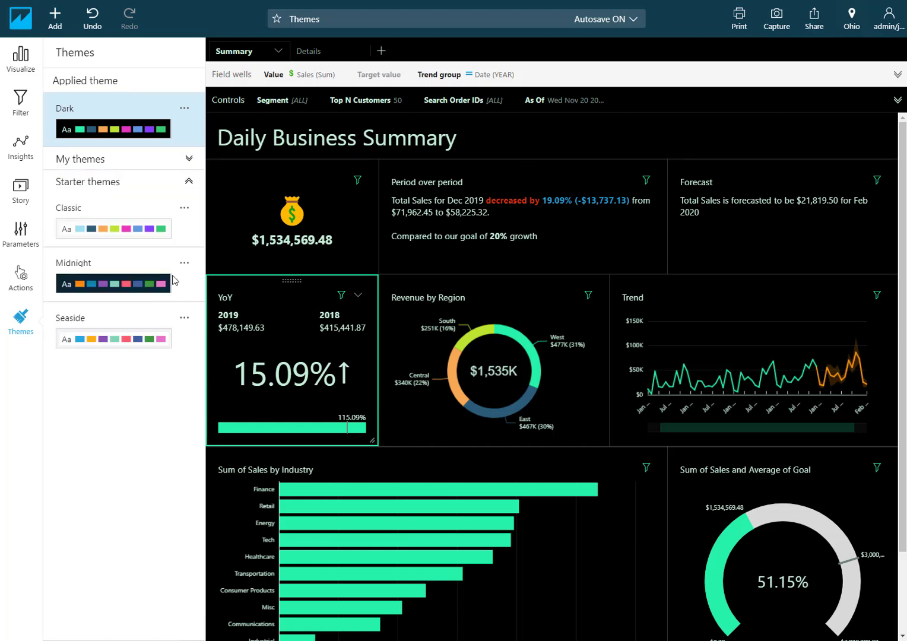
pyautogui.click(184, 209)
pyautogui.click(202, 207)
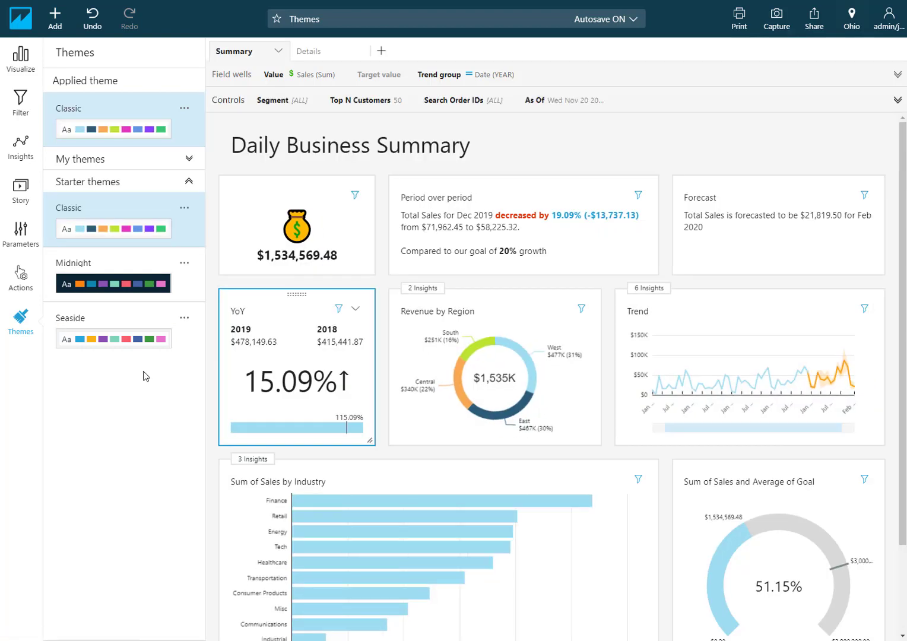
pyautogui.click(185, 207)
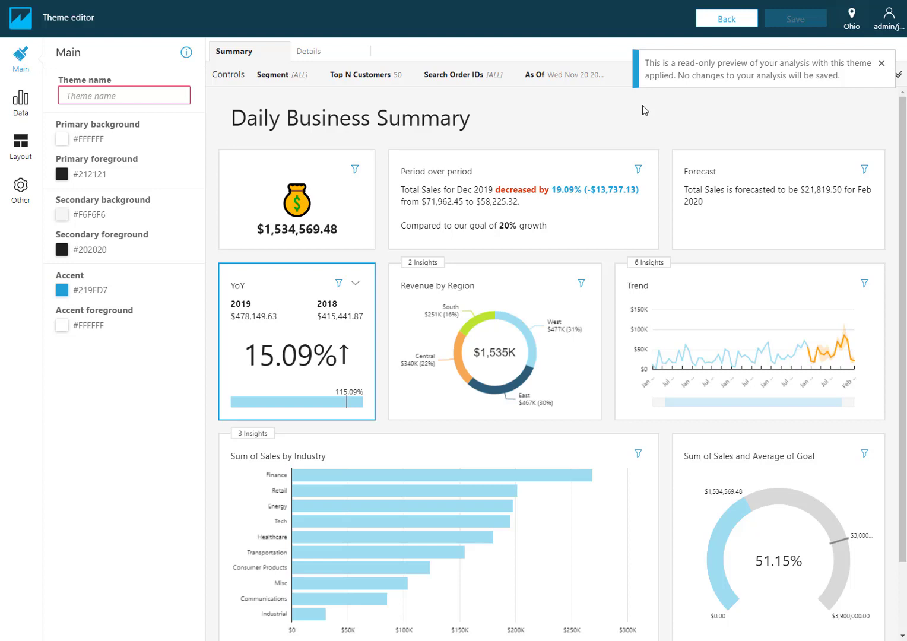
# Name the theme 'New Theme' and set its primary background to grey #585858
pyautogui.click(881, 64)
pyautogui.click(120, 94)
pyautogui.write('N')
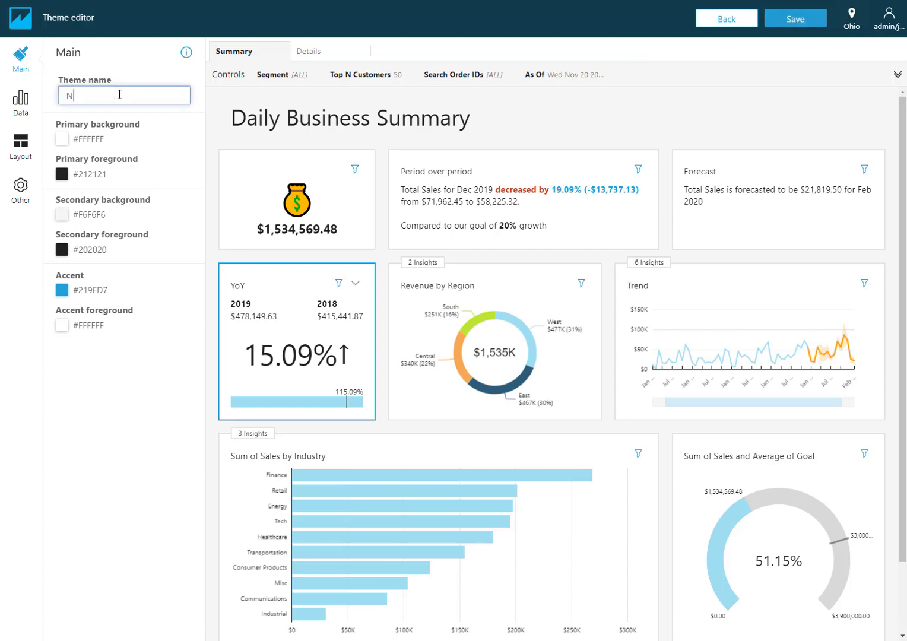
pyautogui.write('ew Theme')
pyautogui.click(63, 142)
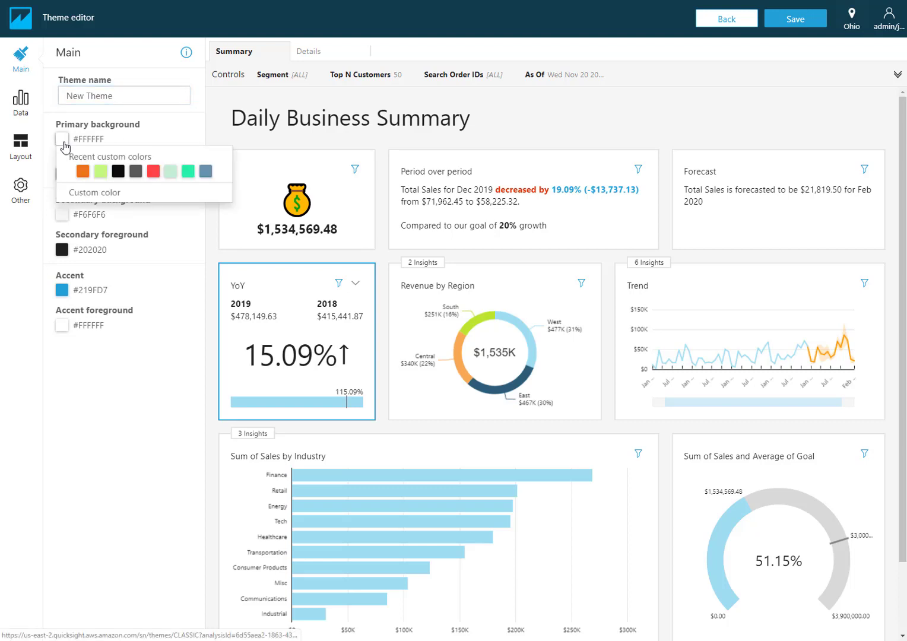
pyautogui.click(119, 172)
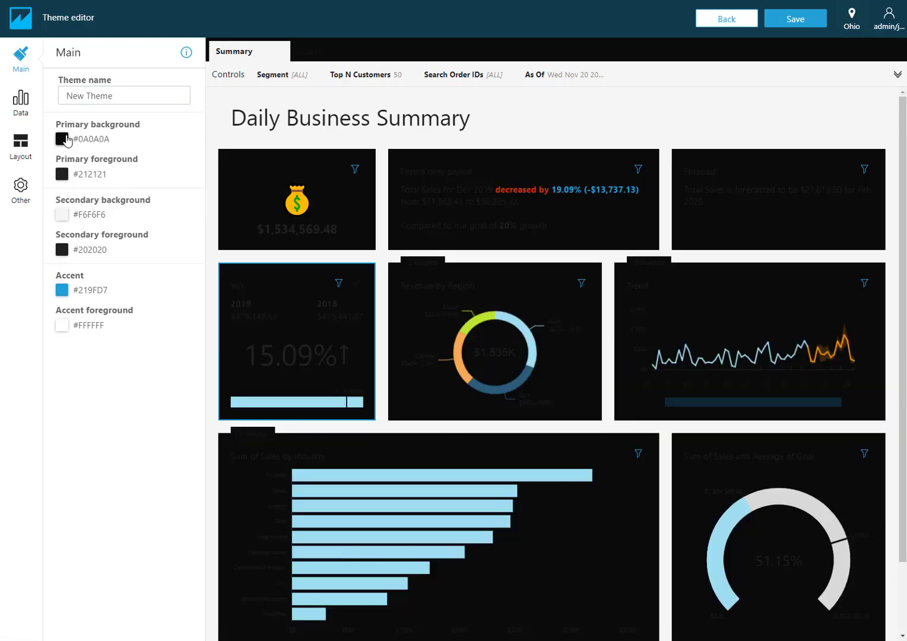
pyautogui.click(66, 140)
pyautogui.click(136, 172)
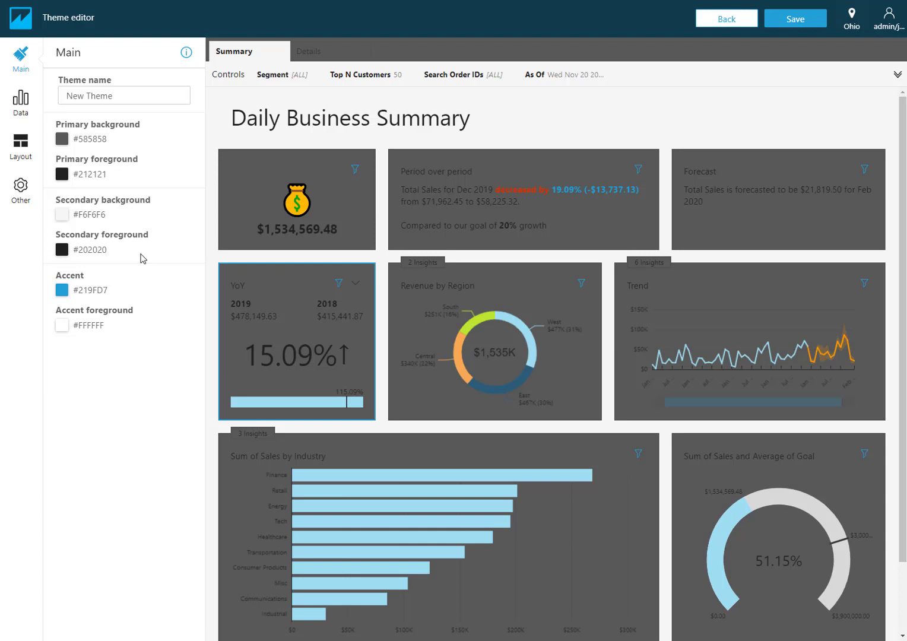
# Set foregrounds and accent to #C6F0D7 and the secondary background to #0A0A0A
pyautogui.click(62, 175)
pyautogui.click(172, 148)
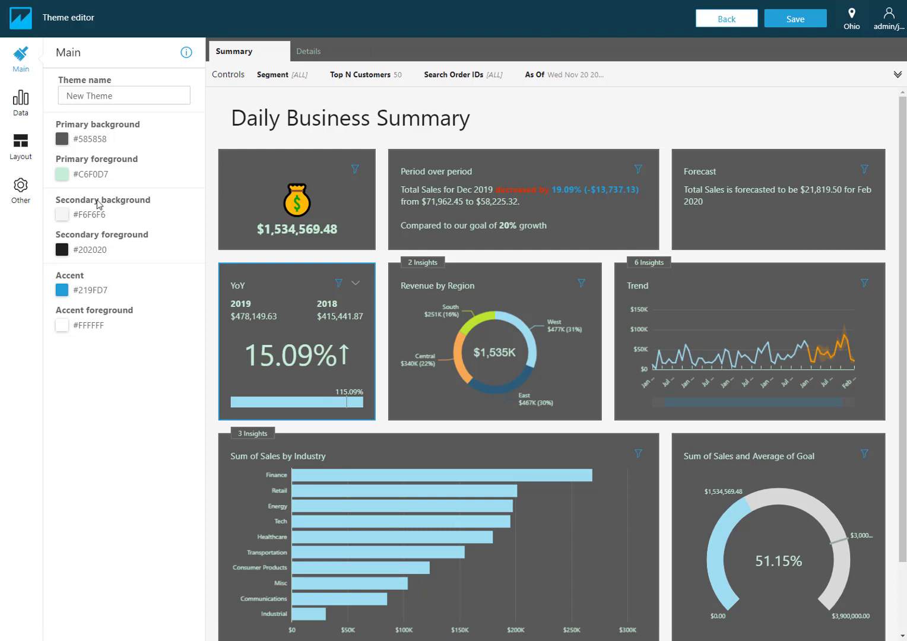
pyautogui.click(62, 215)
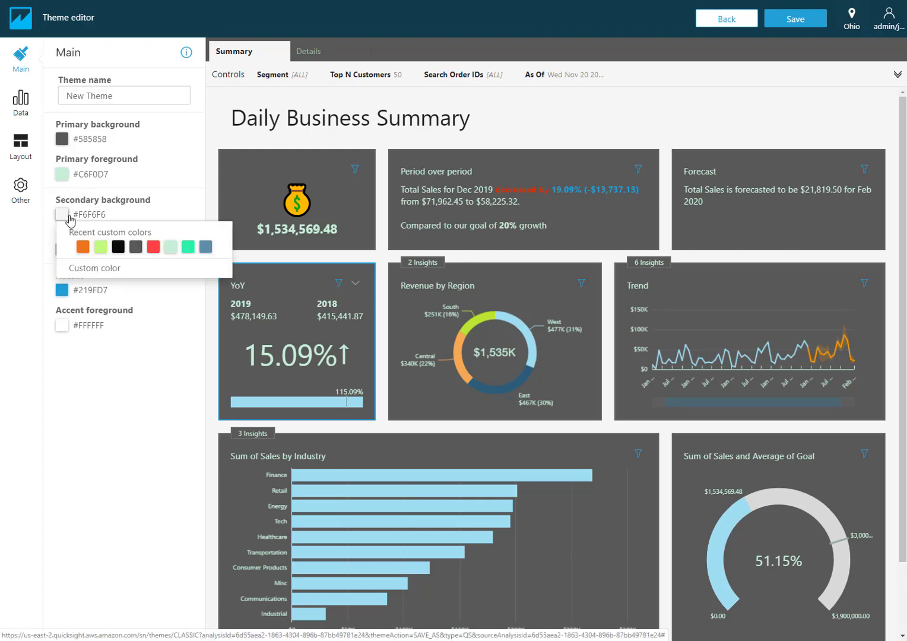
pyautogui.click(118, 250)
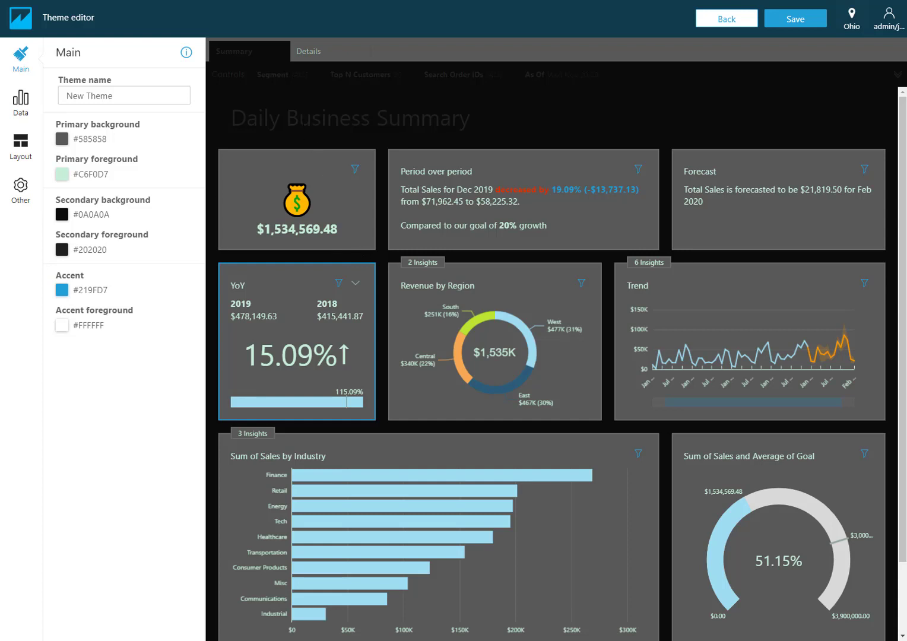
pyautogui.click(61, 250)
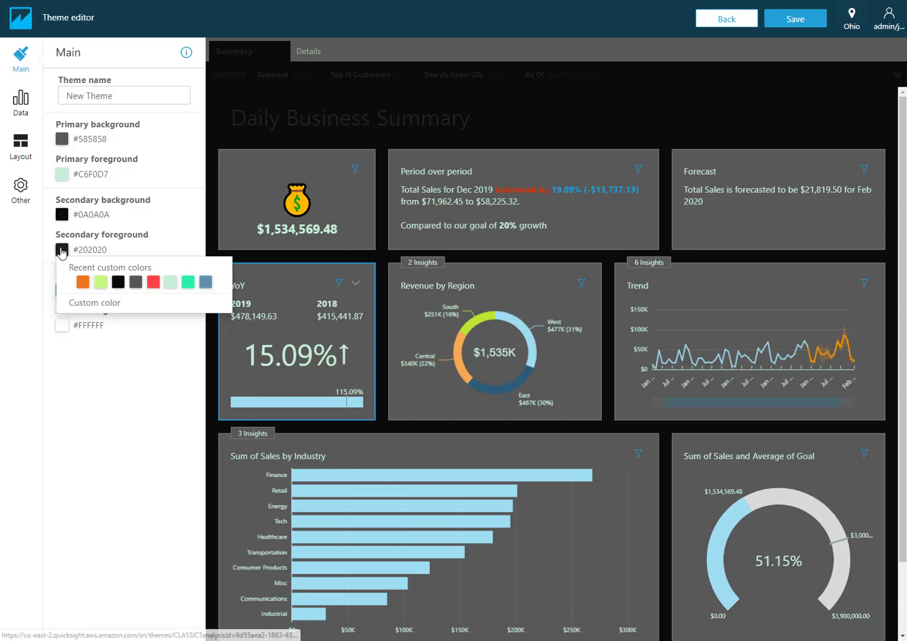
pyautogui.click(170, 283)
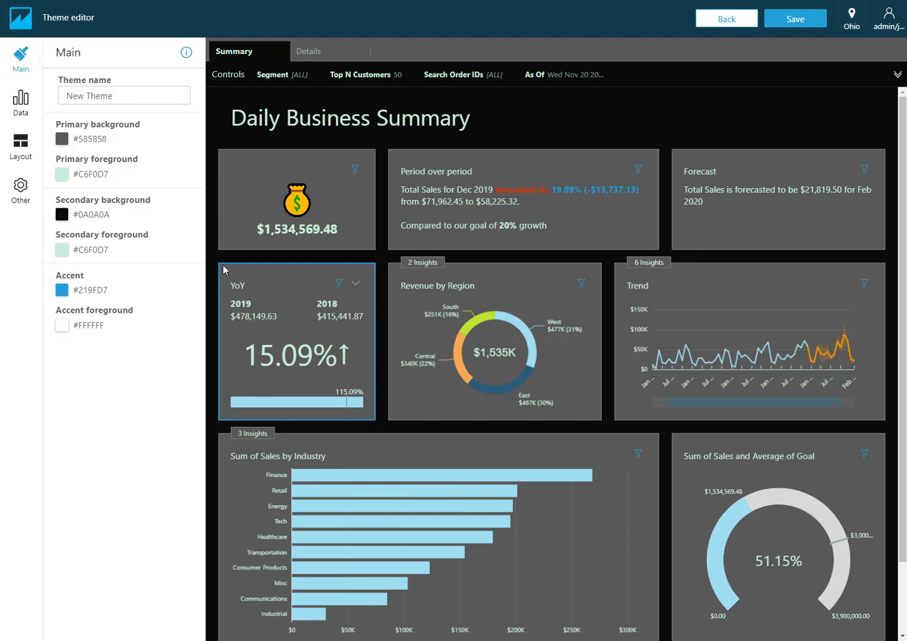
pyautogui.click(62, 291)
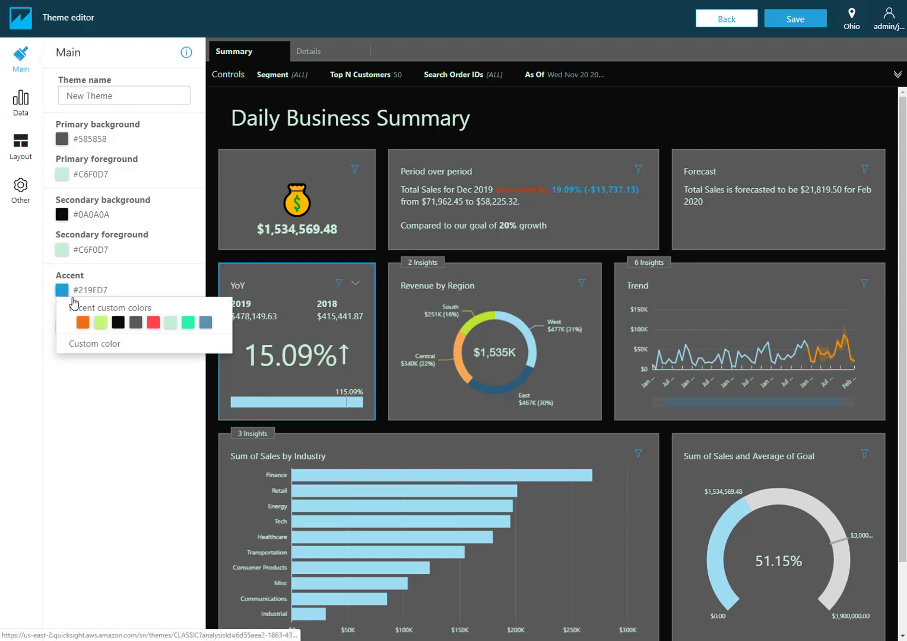
pyautogui.click(171, 327)
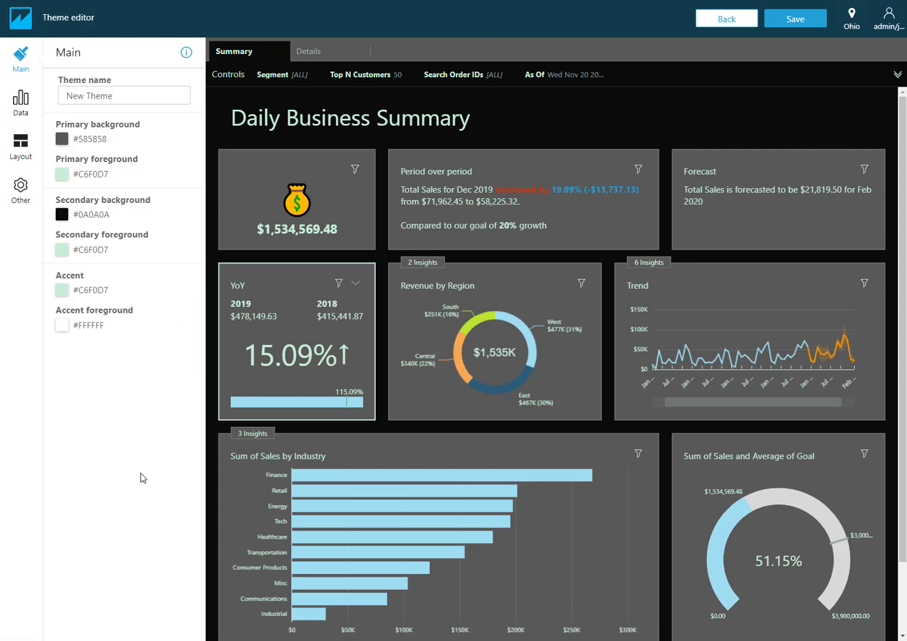
# Set data colours: first lime green, second teal-green (East), fourth steel blue (South)
pyautogui.click(24, 114)
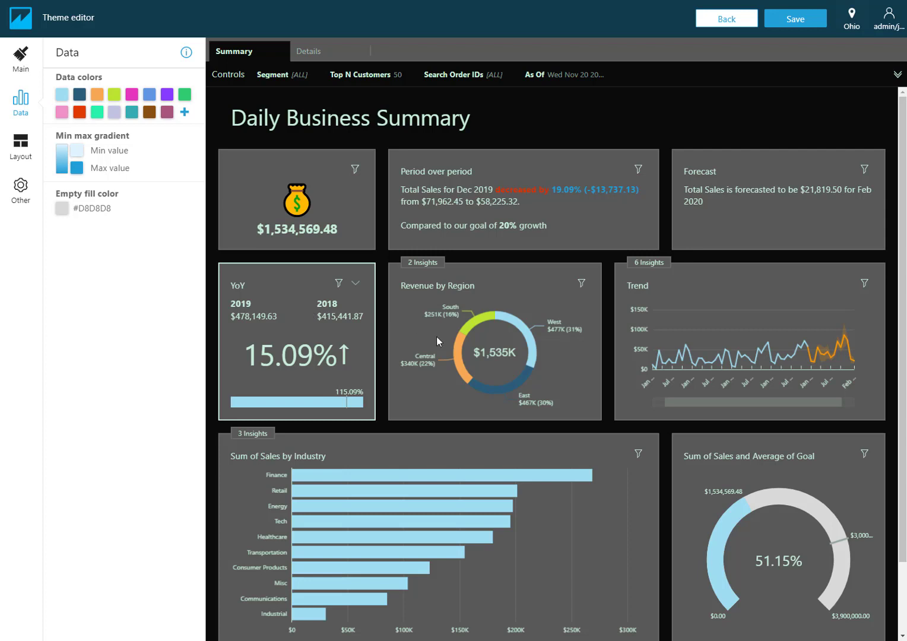
pyautogui.moveTo(511, 328)
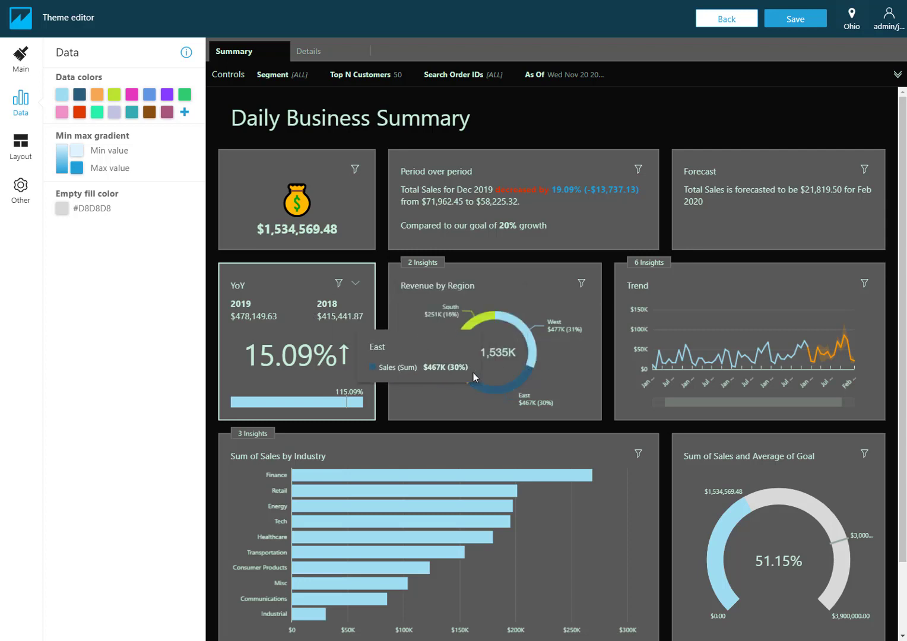
pyautogui.click(62, 95)
pyautogui.click(100, 127)
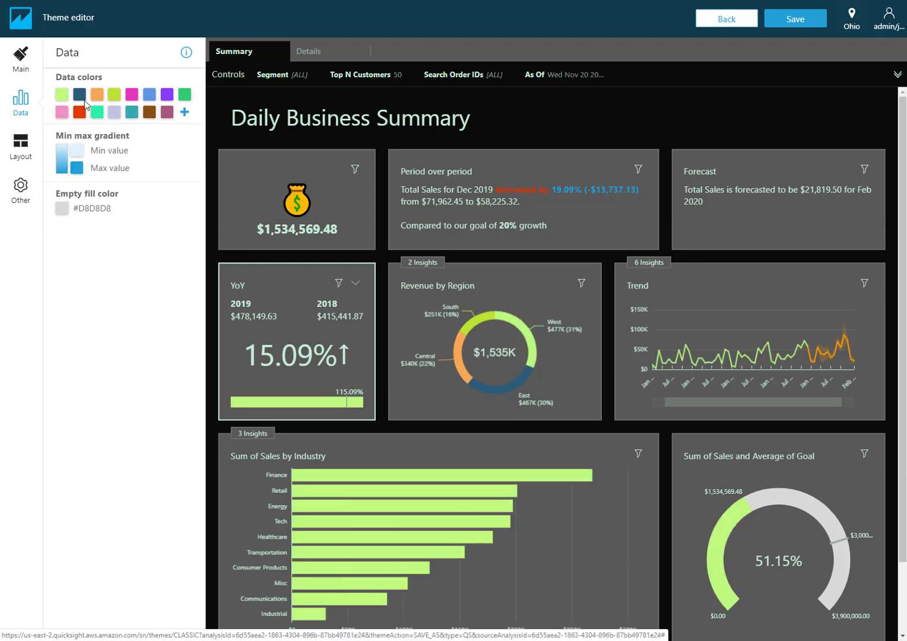
pyautogui.click(79, 95)
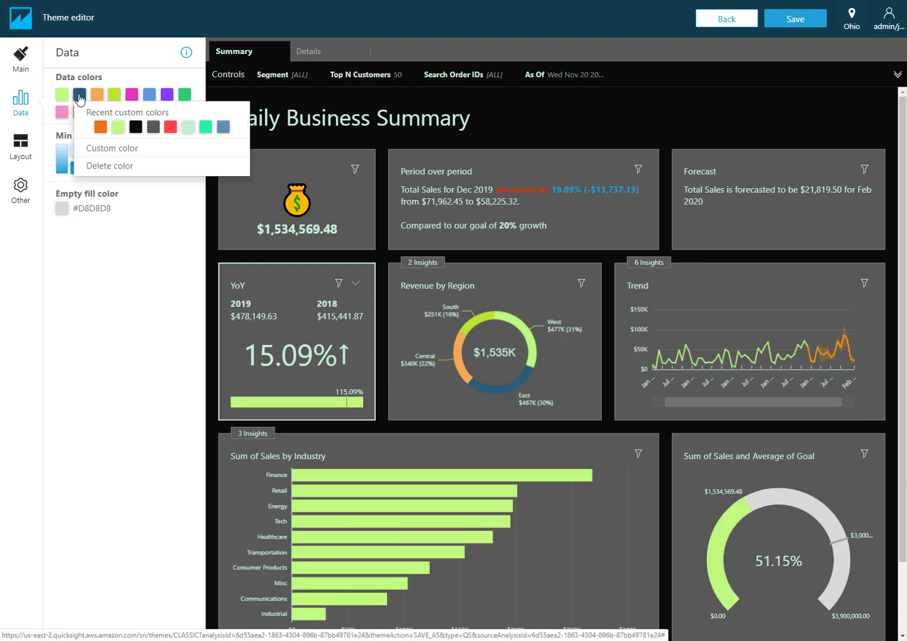
pyautogui.click(205, 127)
pyautogui.click(114, 95)
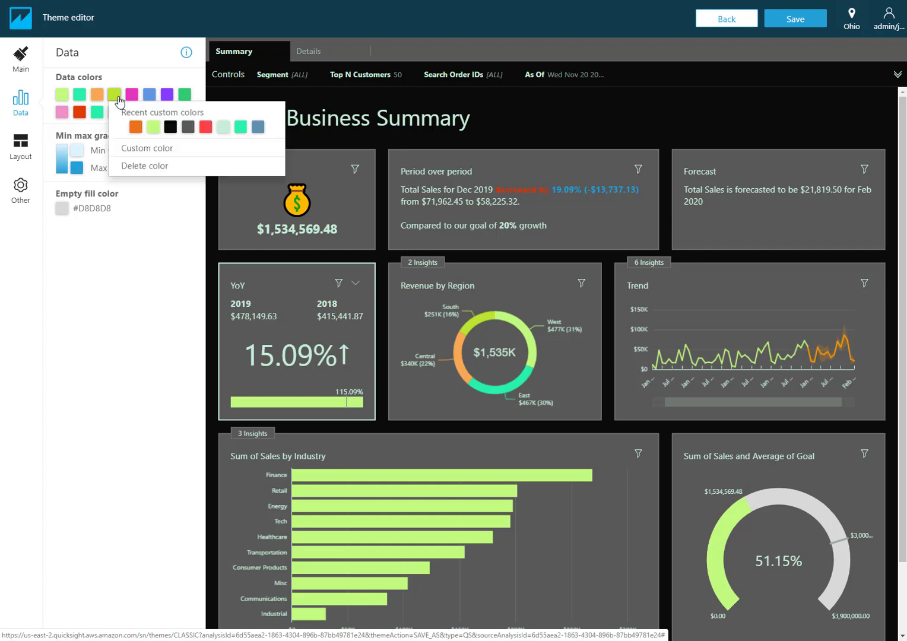
pyautogui.click(257, 128)
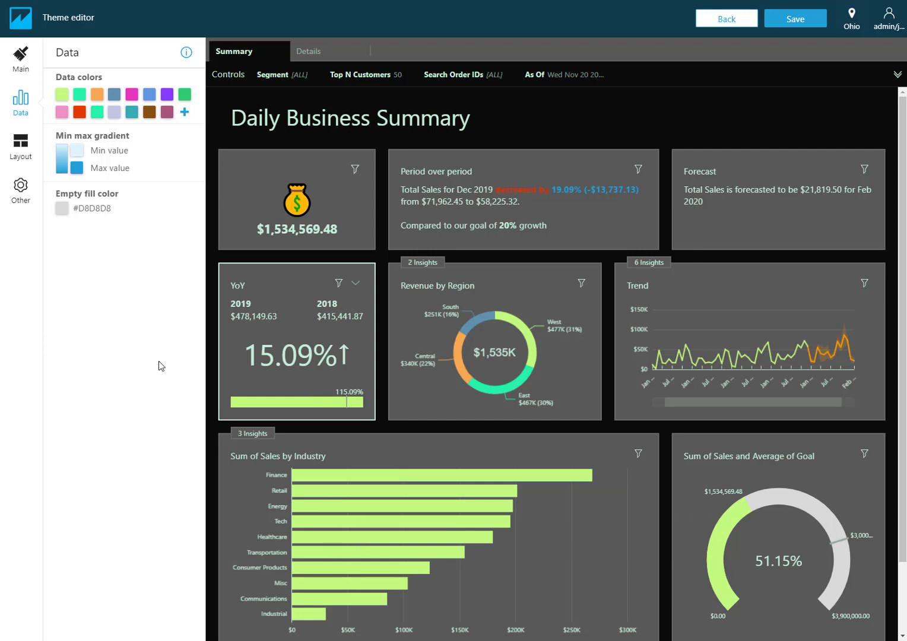
pyautogui.click(29, 157)
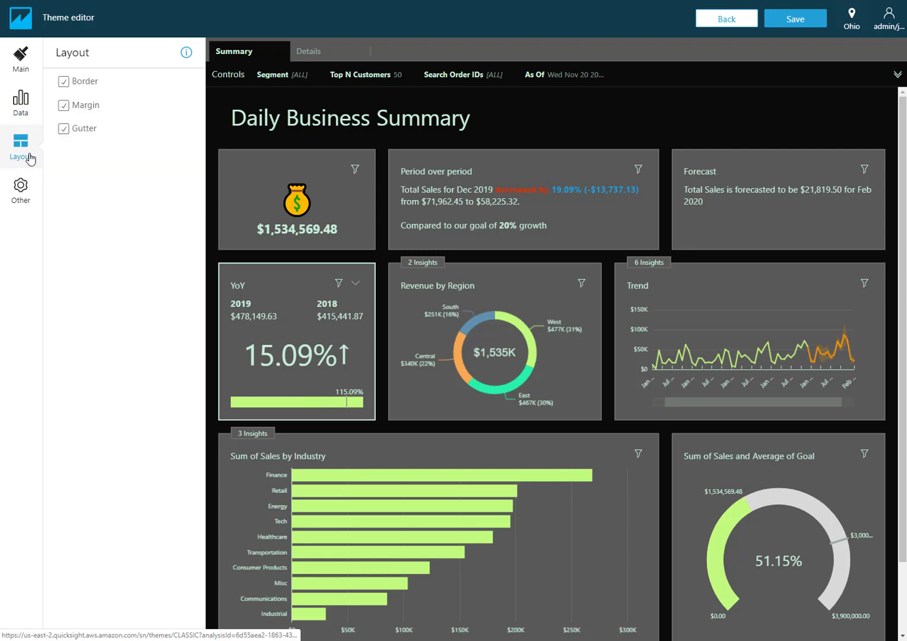
# Turn off the theme's gutter and margin while keeping tile borders on
pyautogui.click(64, 129)
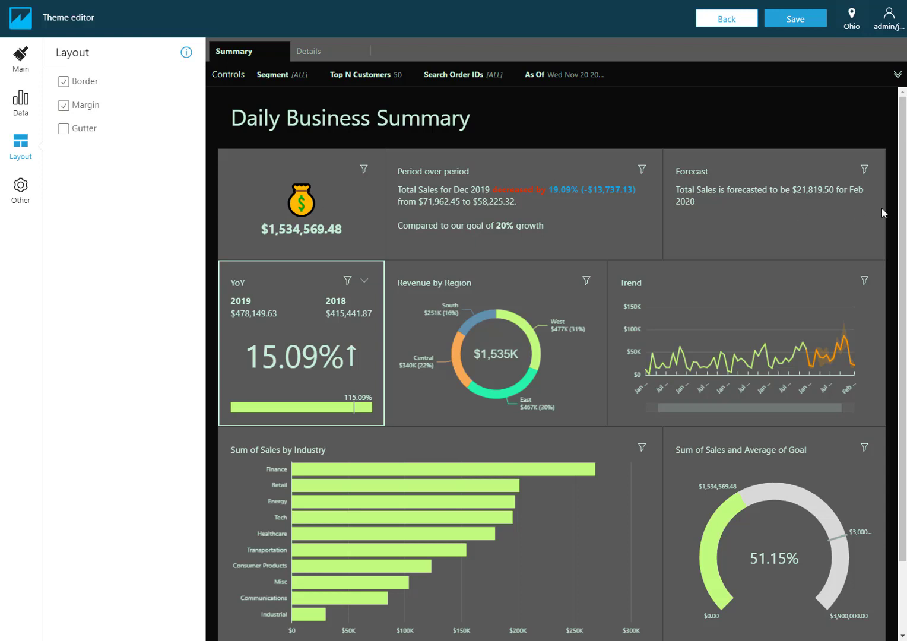
pyautogui.click(64, 106)
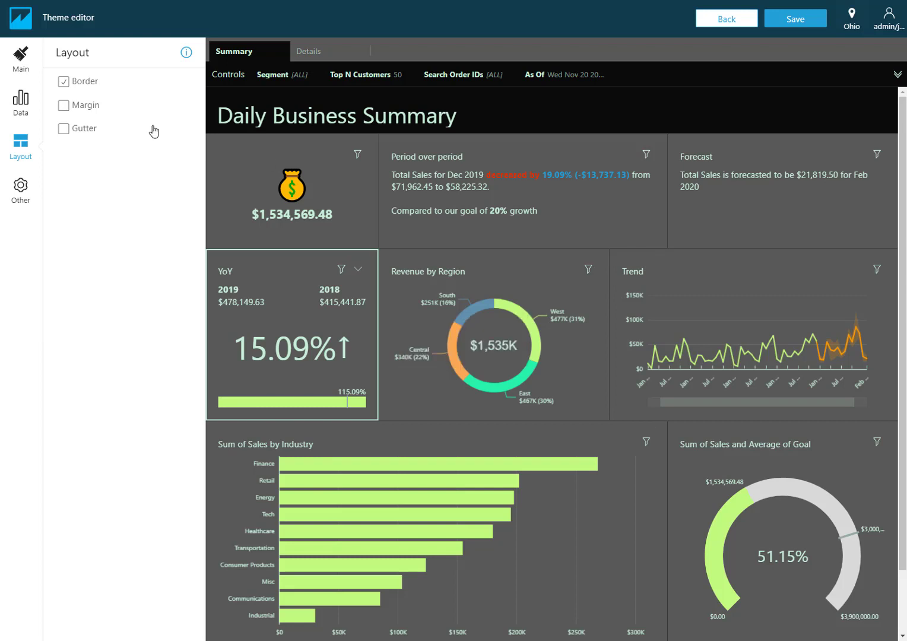
pyautogui.click(63, 82)
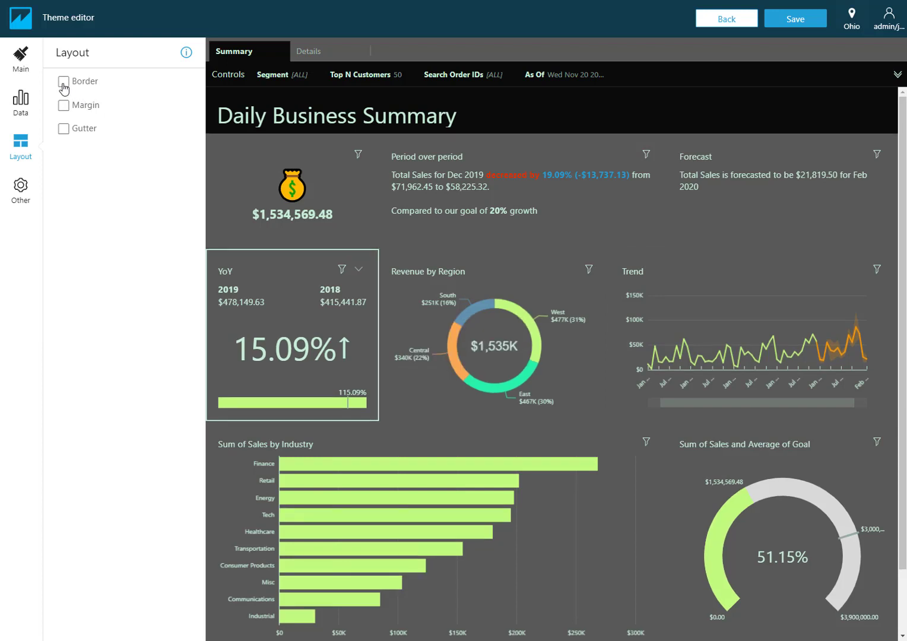
pyautogui.click(64, 84)
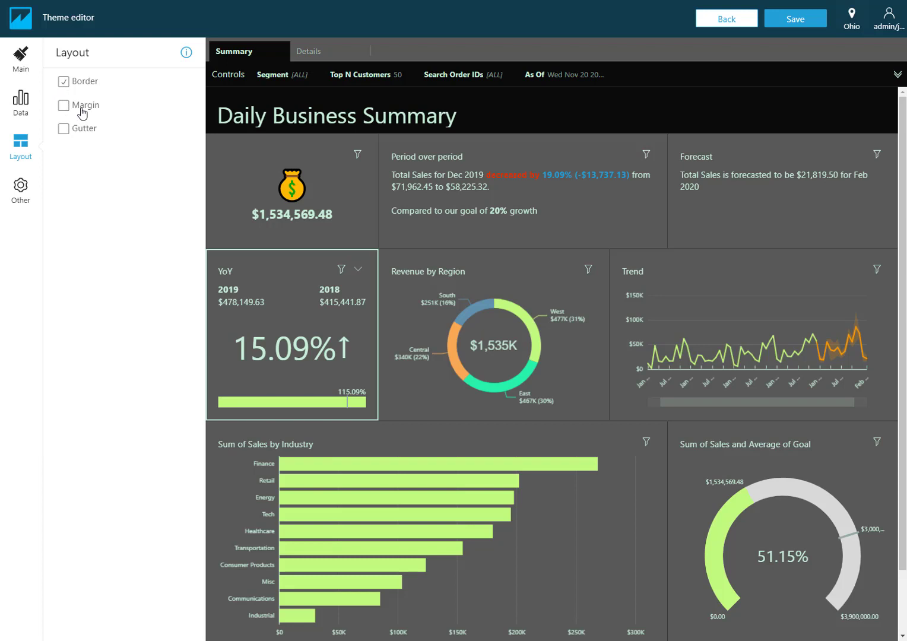
pyautogui.click(20, 56)
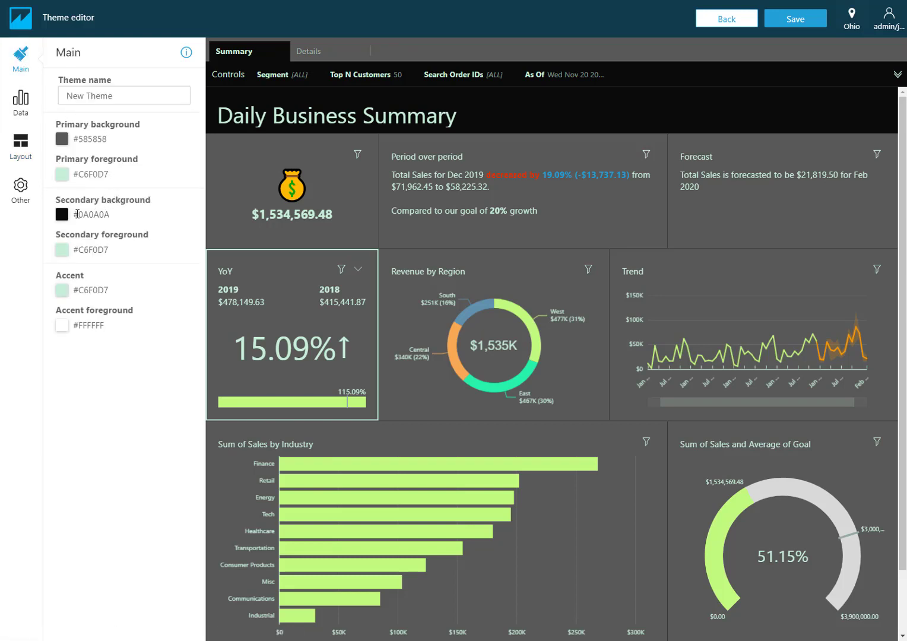
# Change the secondary background to grey #585858 and view the Other colour settings
pyautogui.click(67, 219)
pyautogui.click(131, 250)
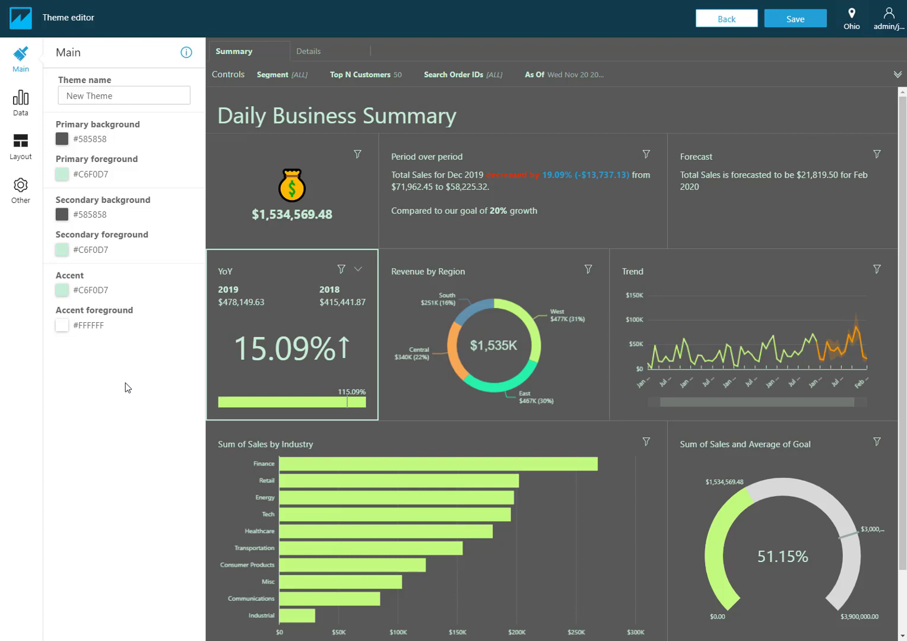
pyautogui.click(20, 189)
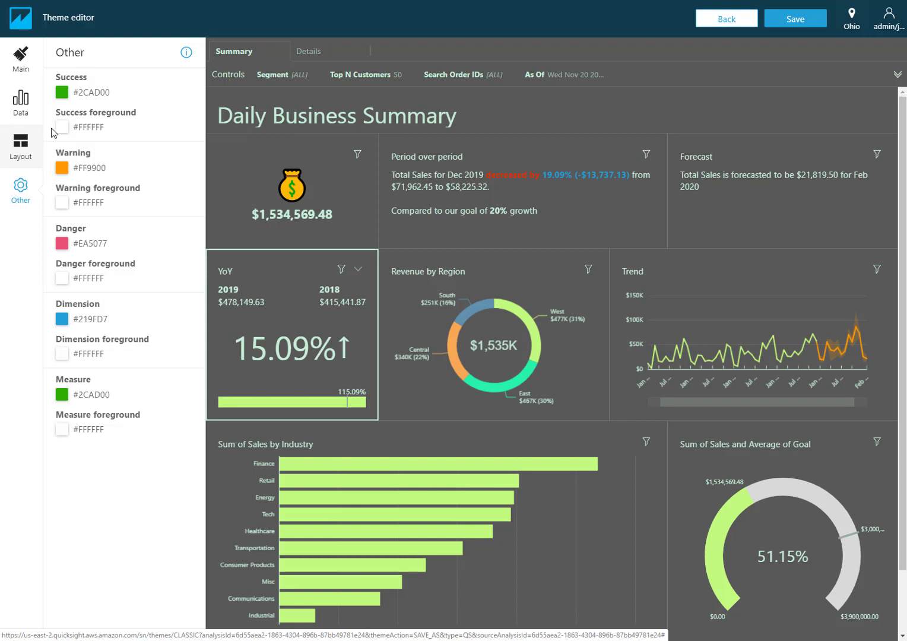
# Save New Theme, apply it to the analysis, and expand the filter controls
pyautogui.click(787, 21)
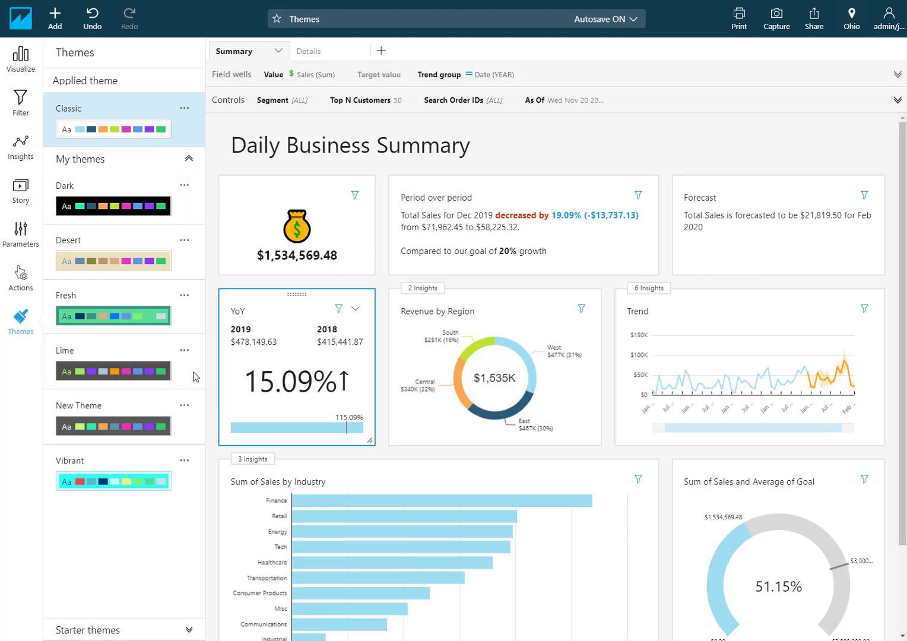
pyautogui.click(184, 408)
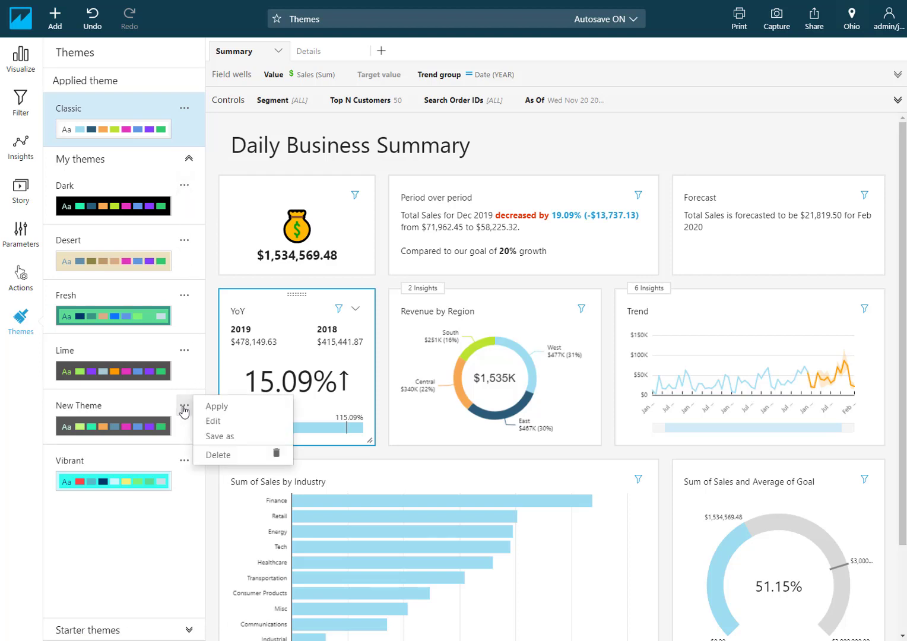
pyautogui.click(236, 411)
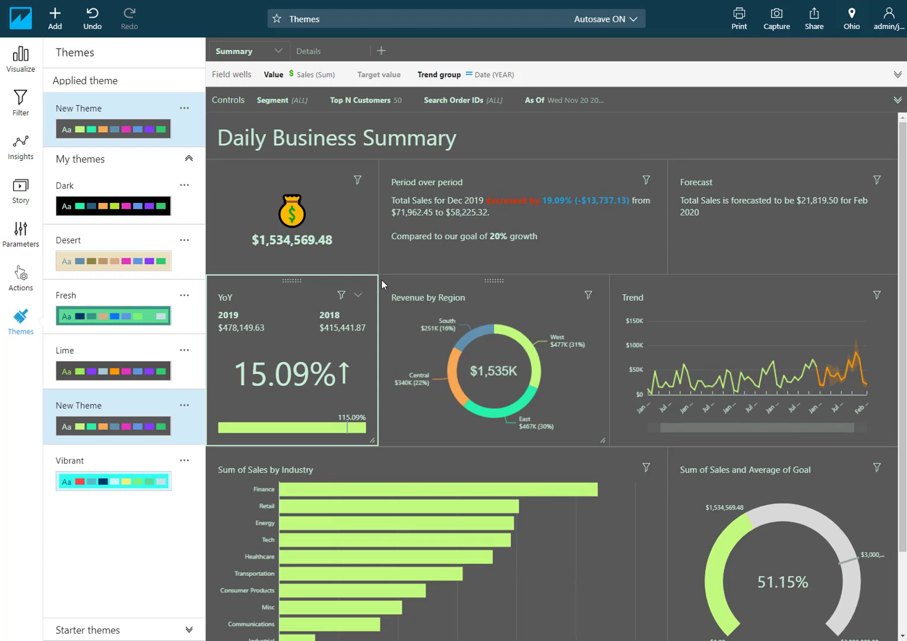
pyautogui.click(349, 101)
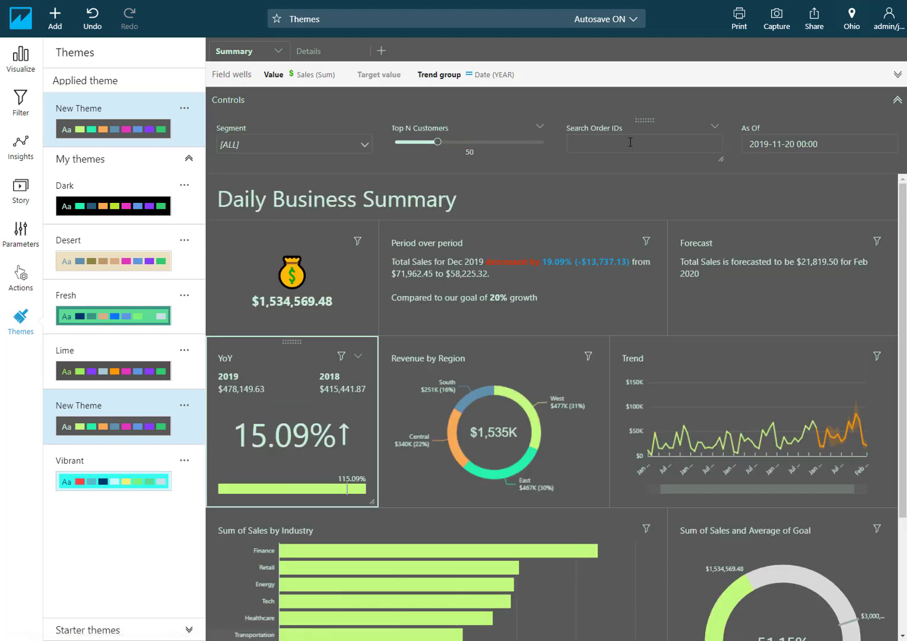
pyautogui.click(755, 145)
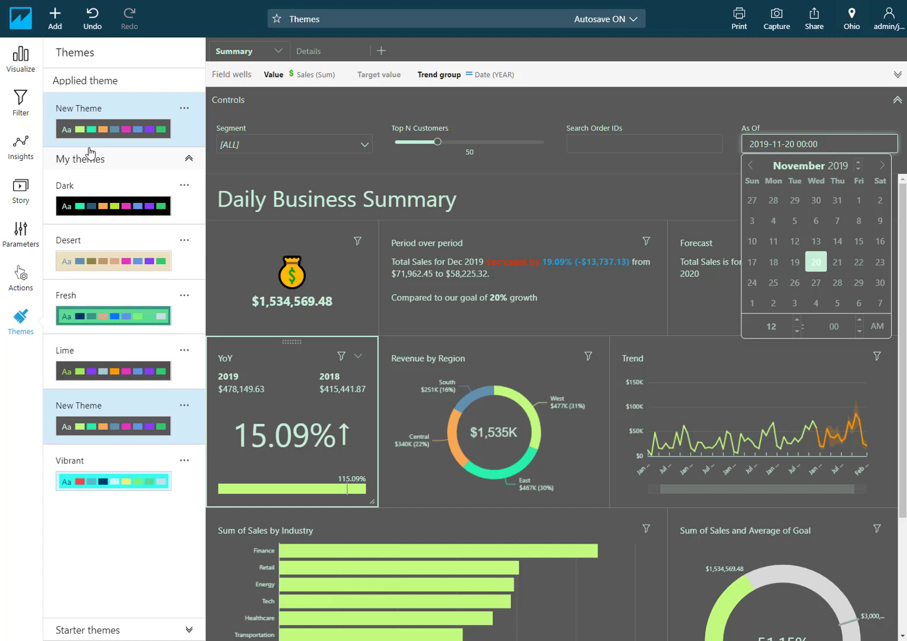
# Publish the themed Daily Business Summary as new dashboard 'New Themes', skipping user sharing
pyautogui.click(812, 29)
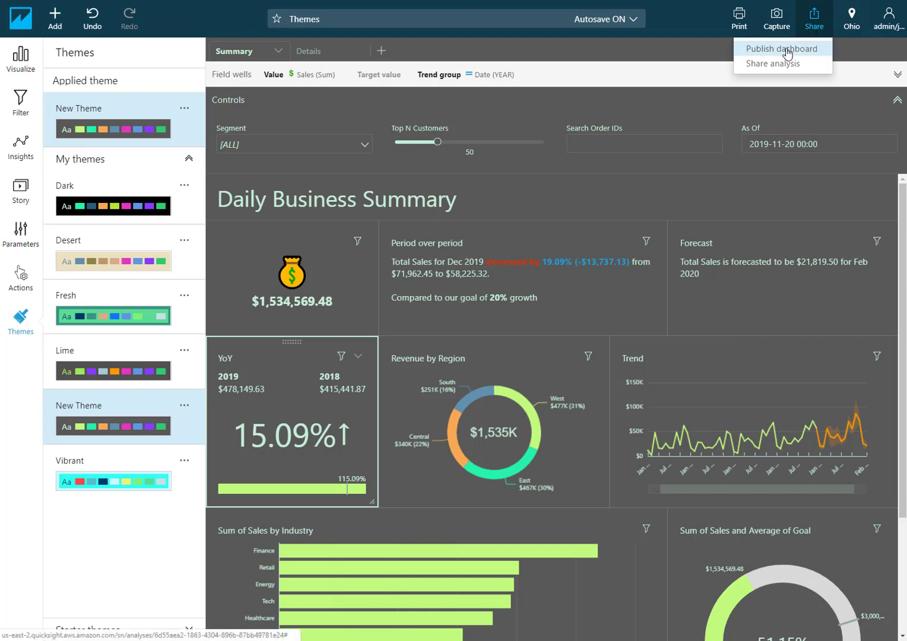
pyautogui.click(788, 53)
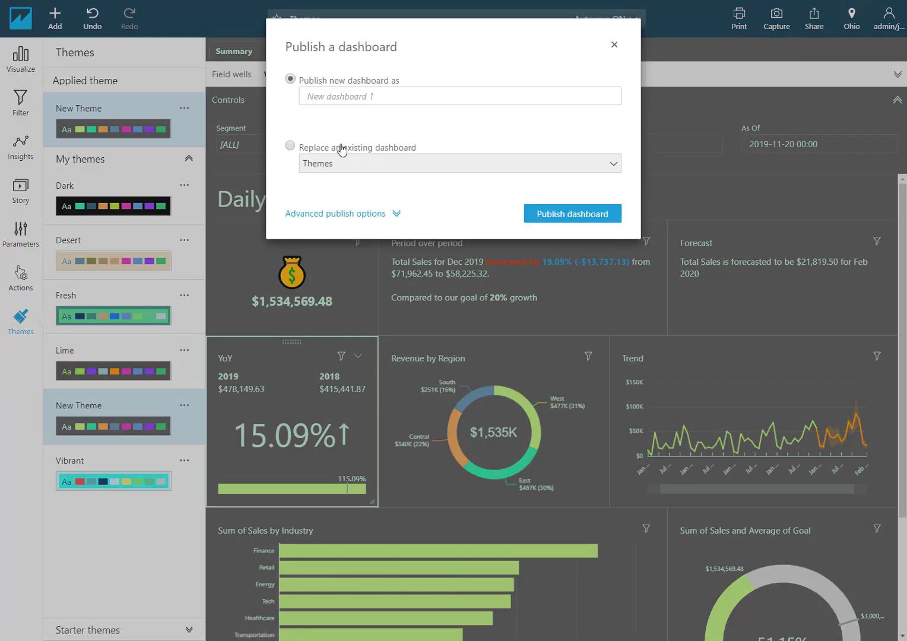
pyautogui.click(321, 96)
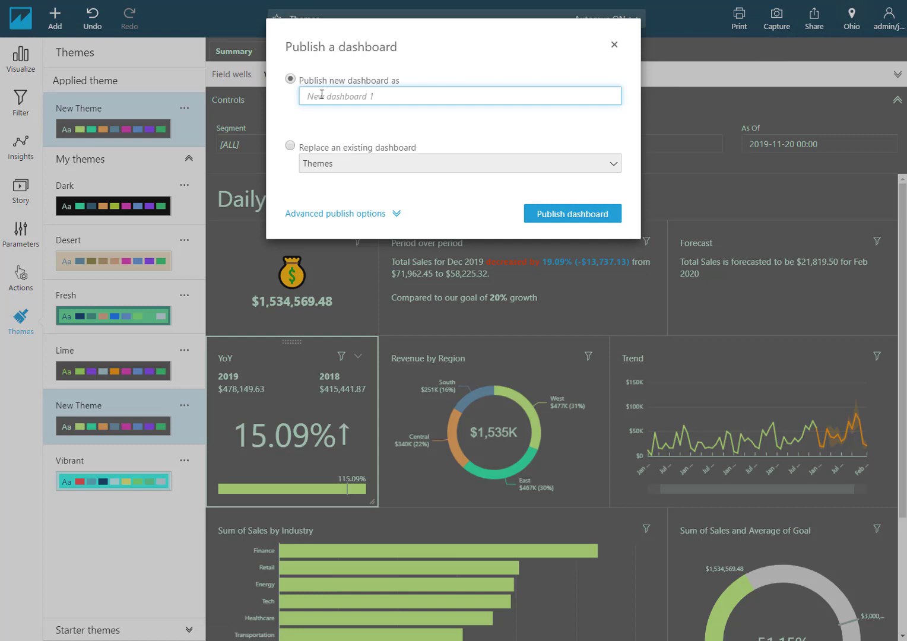
pyautogui.write('New Themes')
pyautogui.click(359, 213)
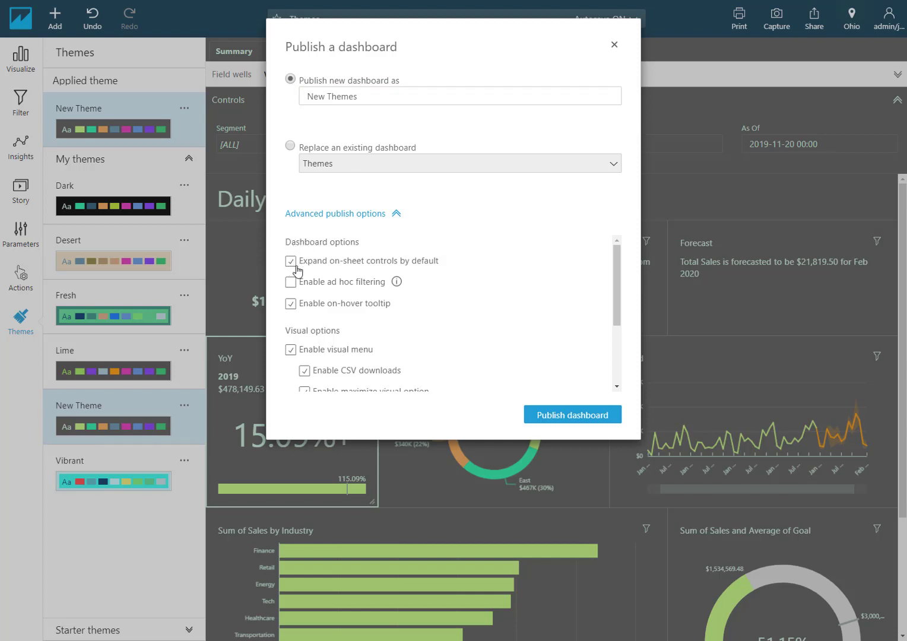
pyautogui.click(568, 420)
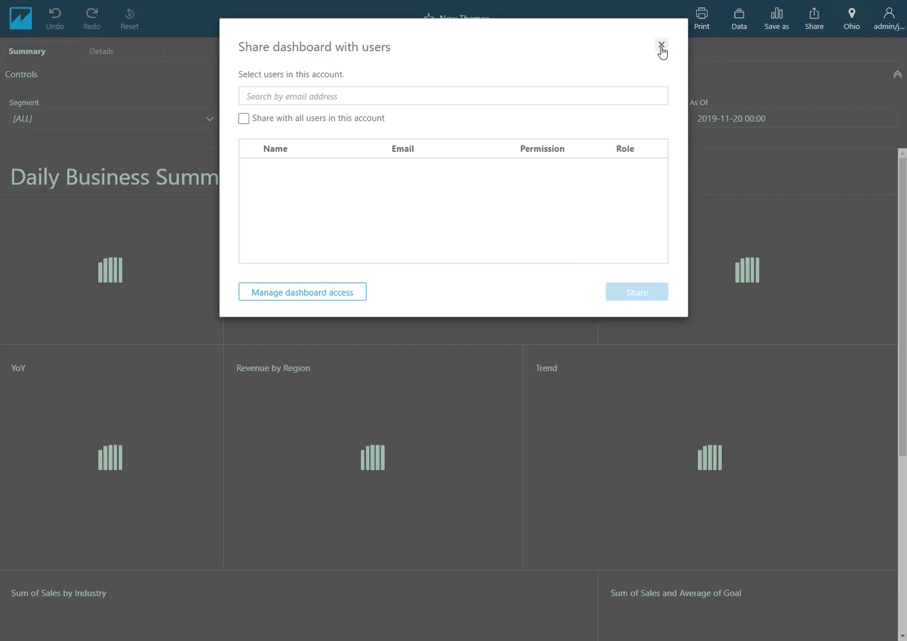
pyautogui.click(660, 45)
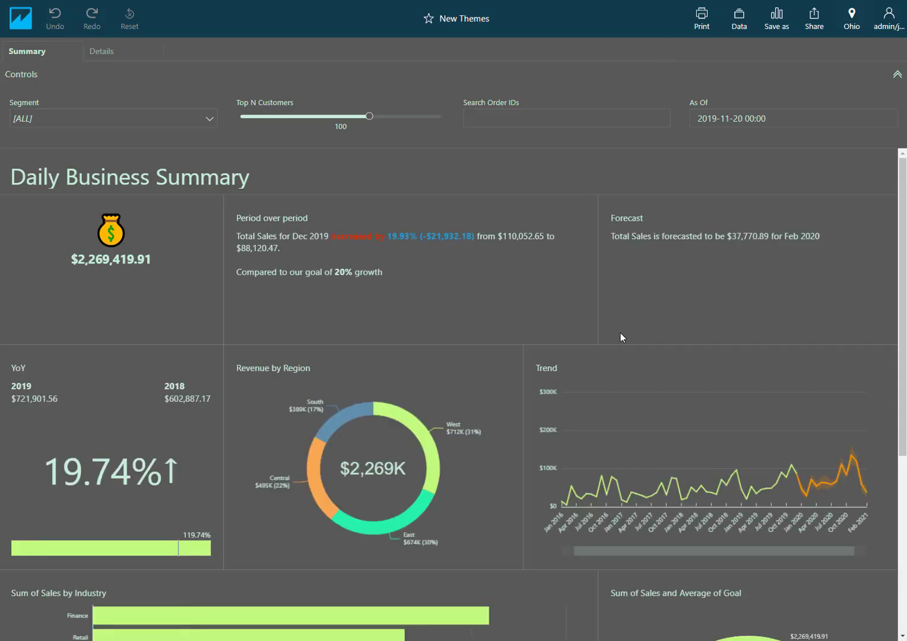